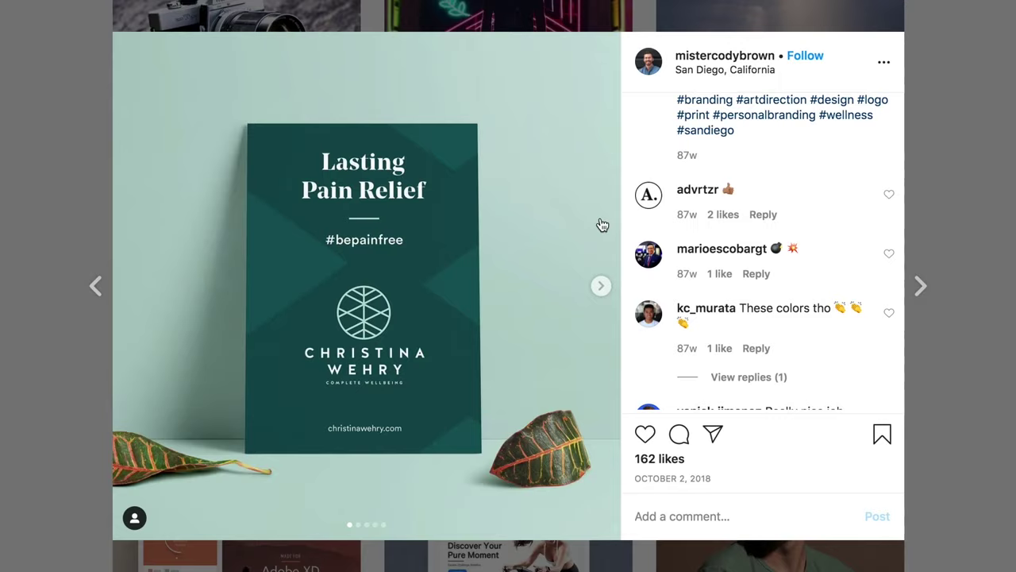
# - Page through the branding, camping and Dark Horse coffee-can carousel posts slide by slide
pyautogui.click(601, 288)
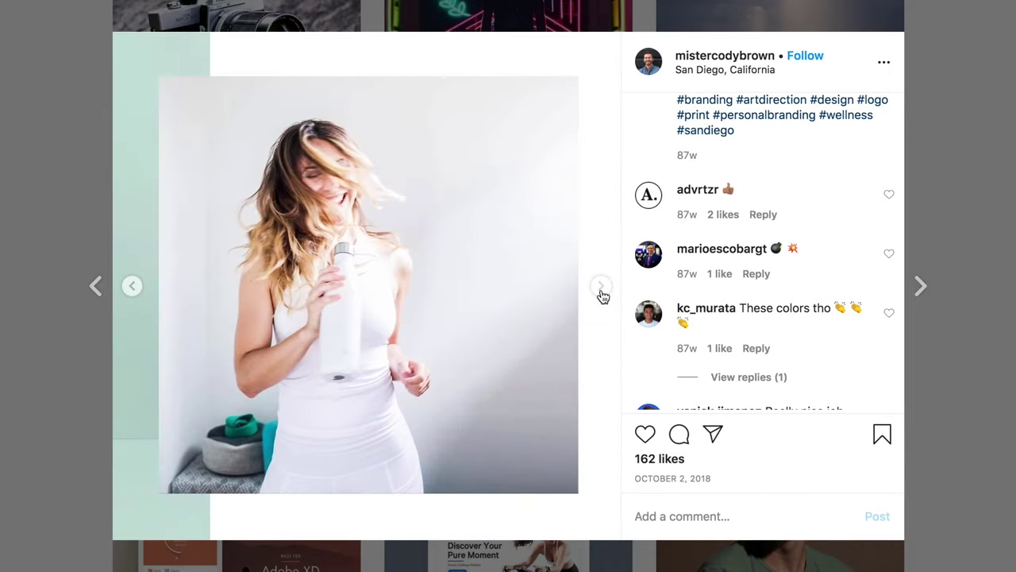
pyautogui.click(601, 290)
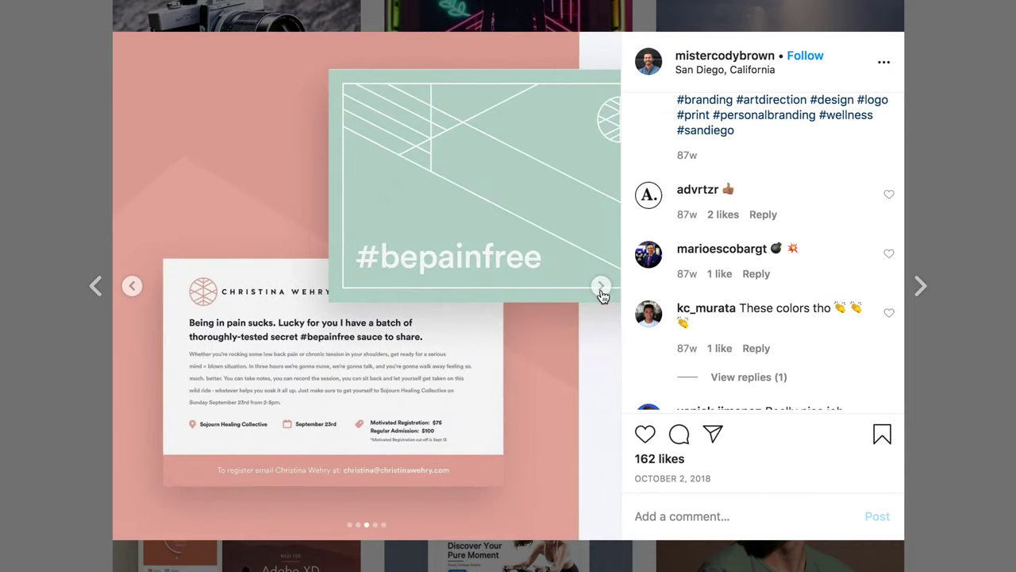
pyautogui.click(602, 292)
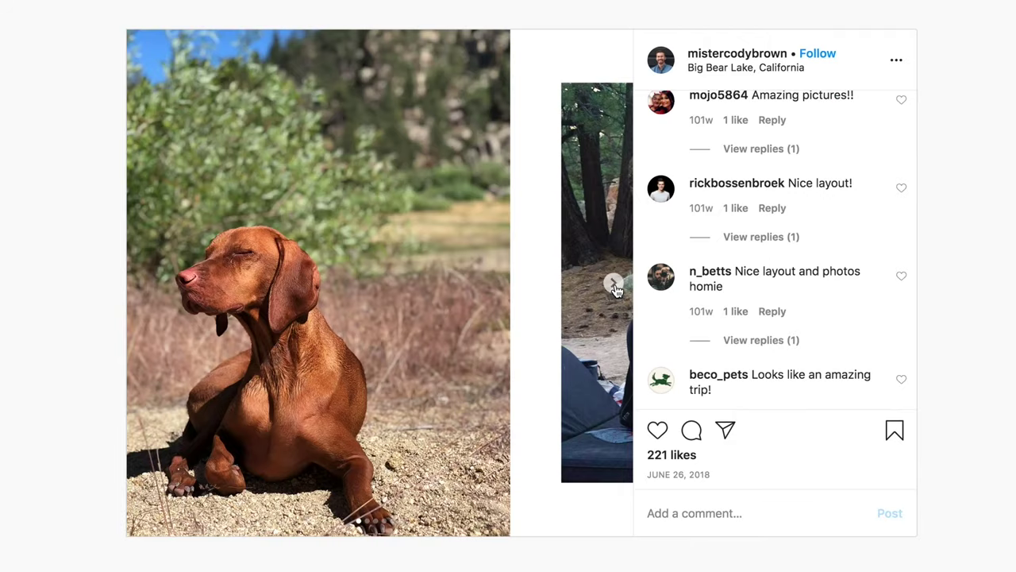
pyautogui.click(613, 284)
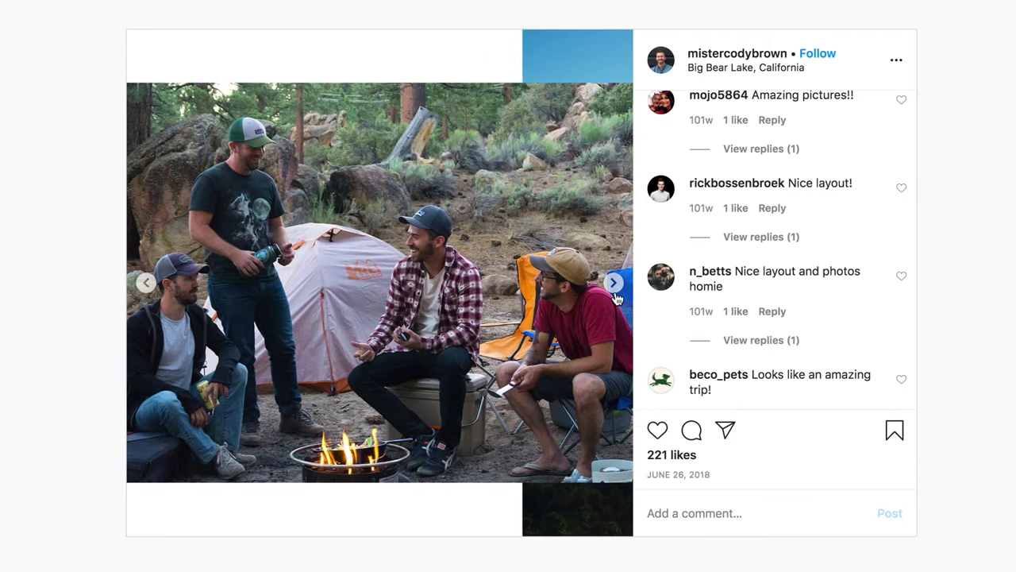
pyautogui.click(615, 284)
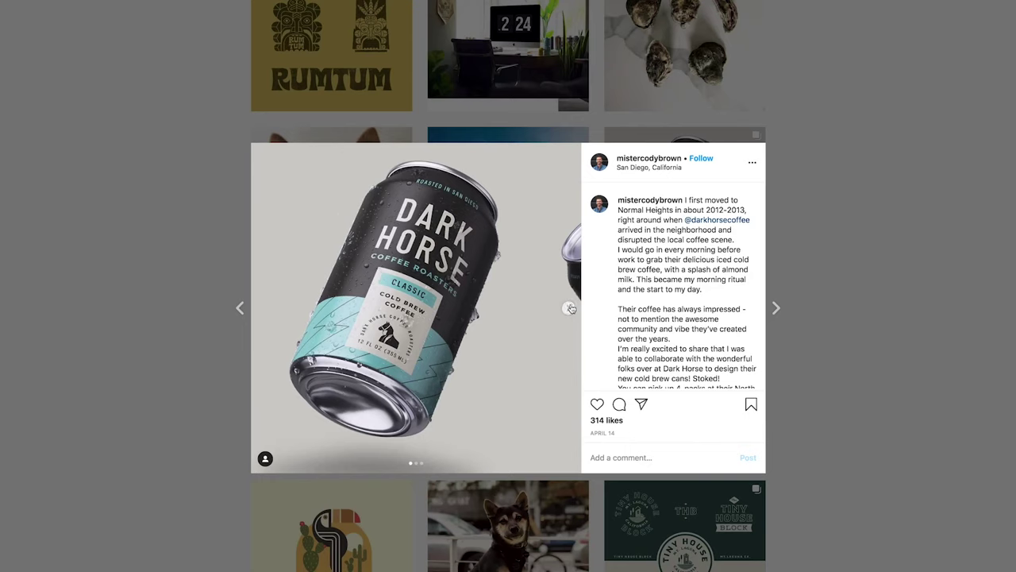
pyautogui.click(570, 310)
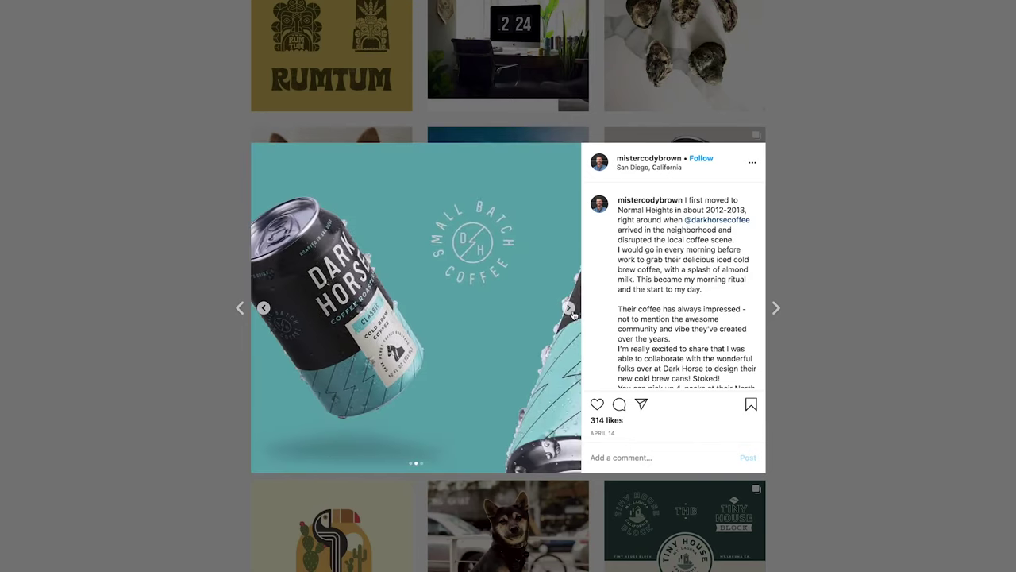
pyautogui.click(569, 309)
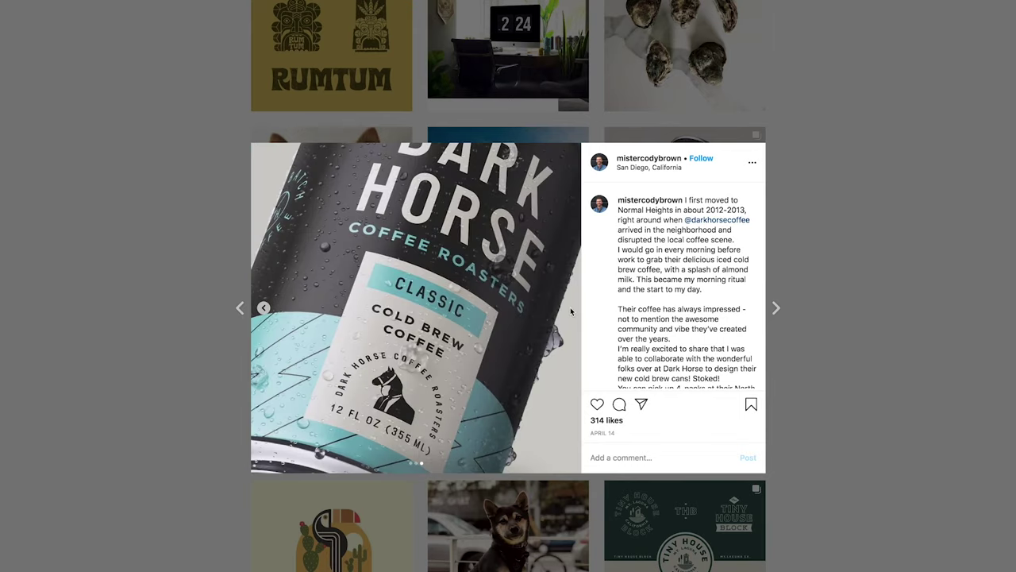
pyautogui.click(265, 309)
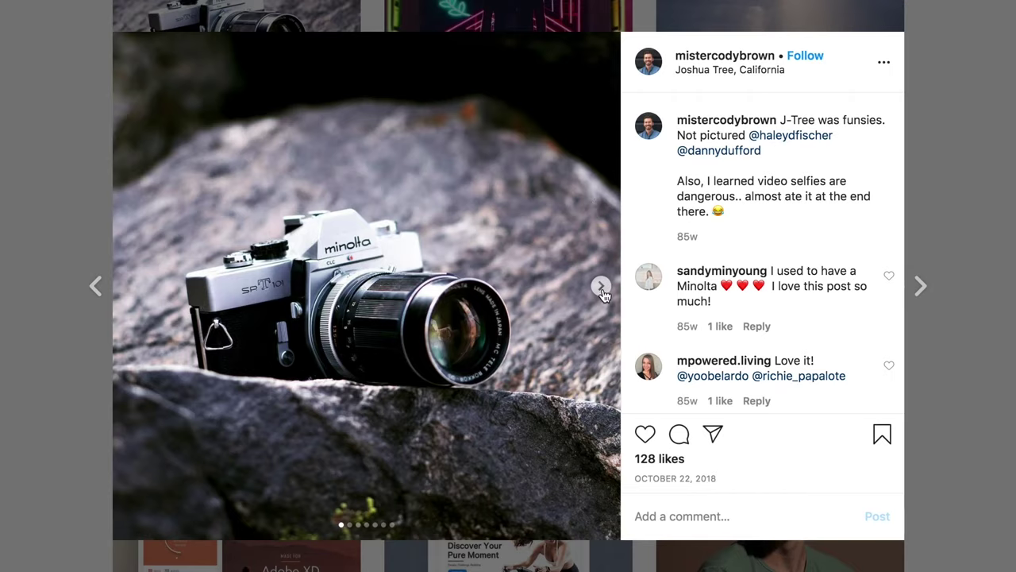
# - Advance past the Joshua Tree camera and dog photos into the cycling post's landscape slides
pyautogui.click(601, 288)
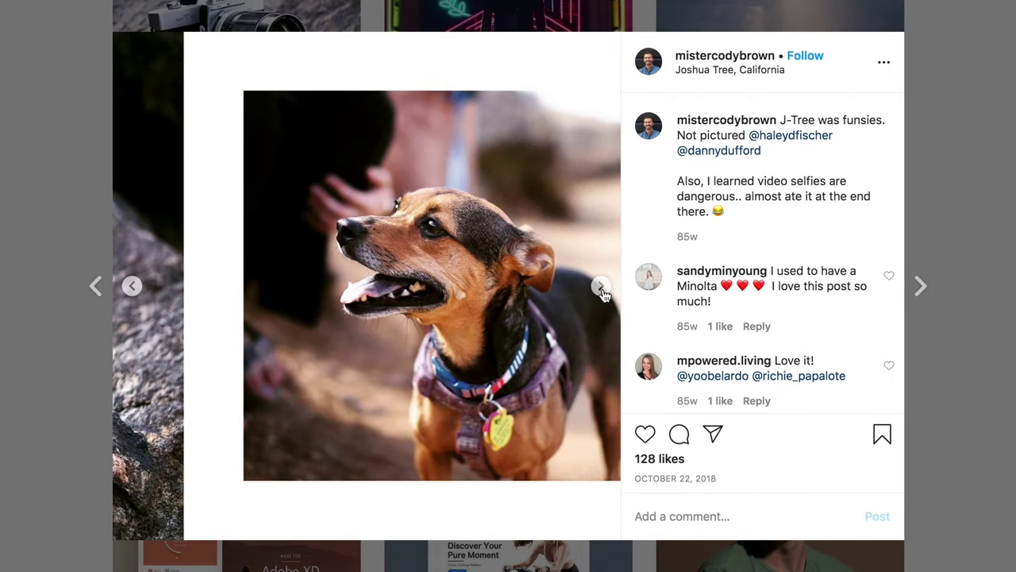
pyautogui.click(601, 292)
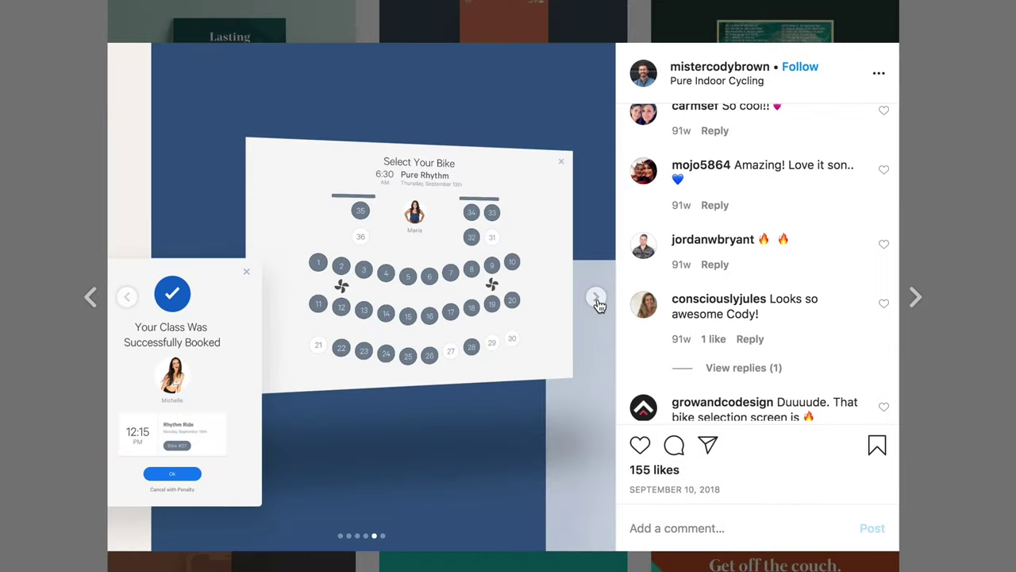
pyautogui.click(599, 301)
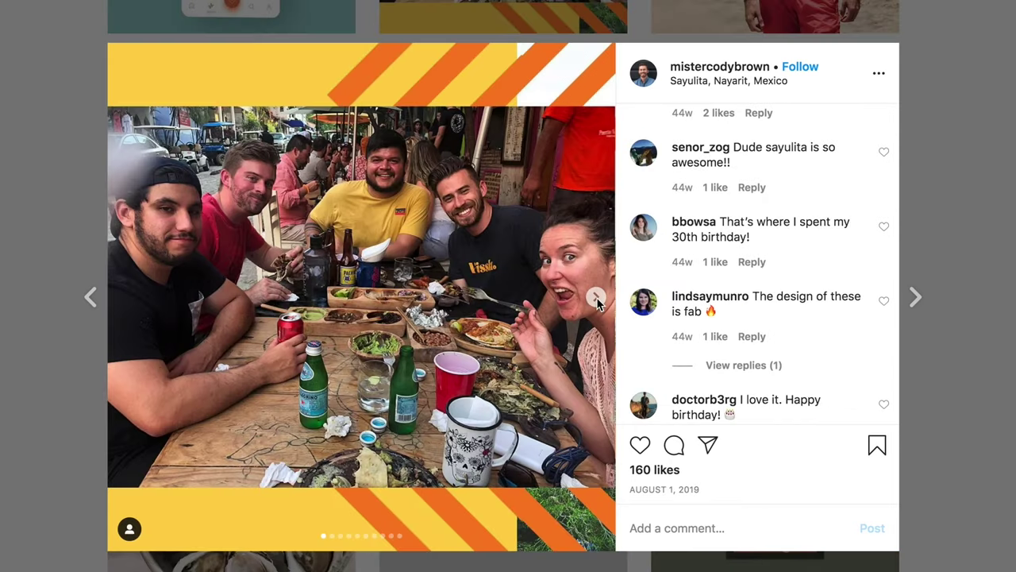
pyautogui.click(598, 299)
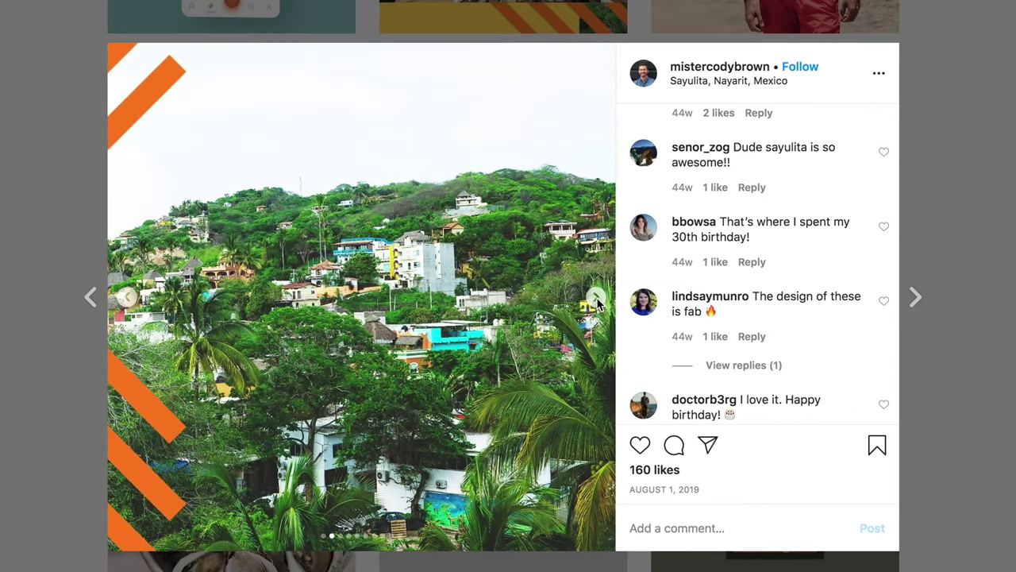
pyautogui.click(598, 300)
# - Continue through the portrait, couple, breakfast, sunset beach, moss and map-reading slides
pyautogui.click(597, 299)
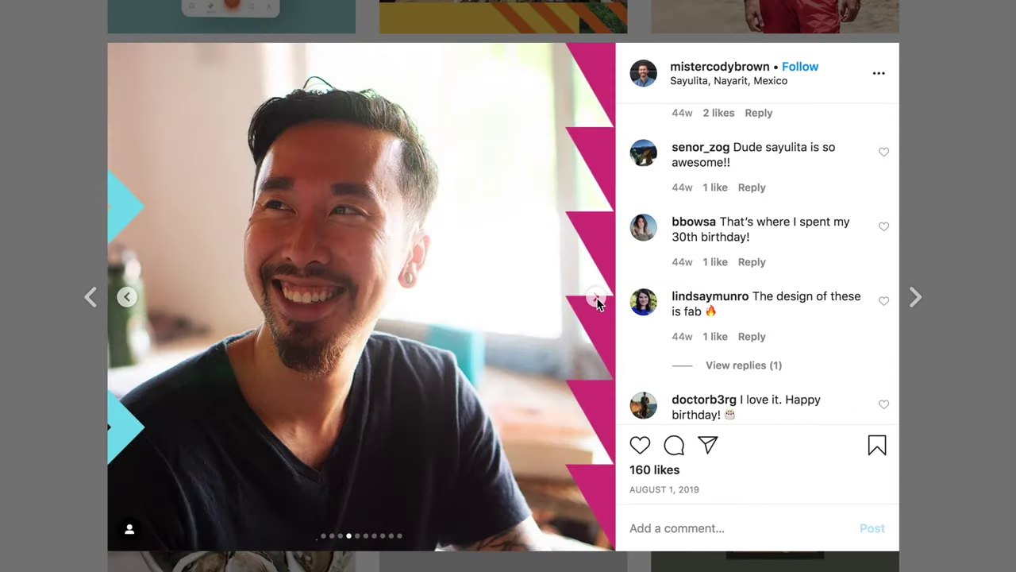
pyautogui.click(596, 298)
pyautogui.click(597, 298)
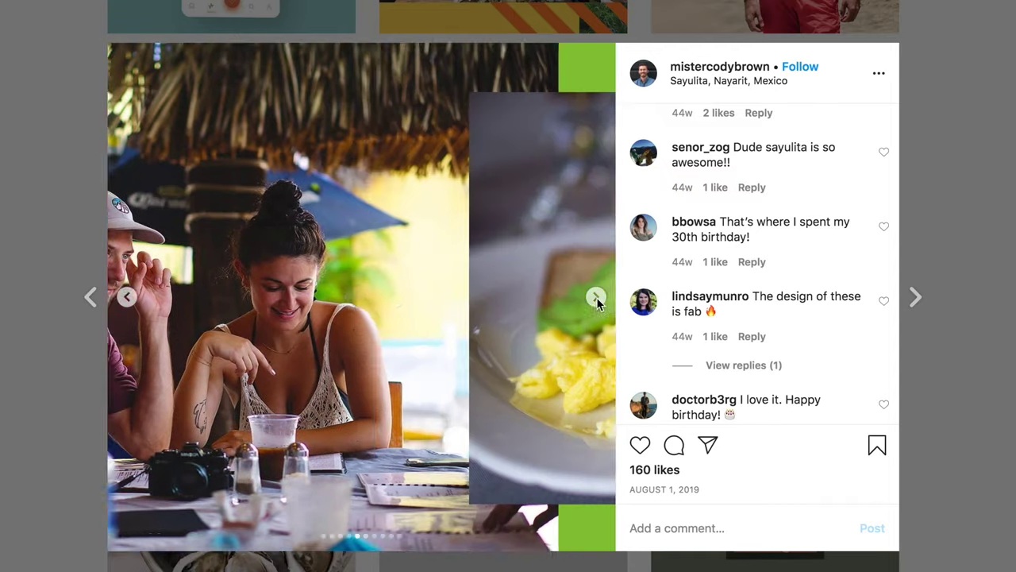
pyautogui.click(596, 299)
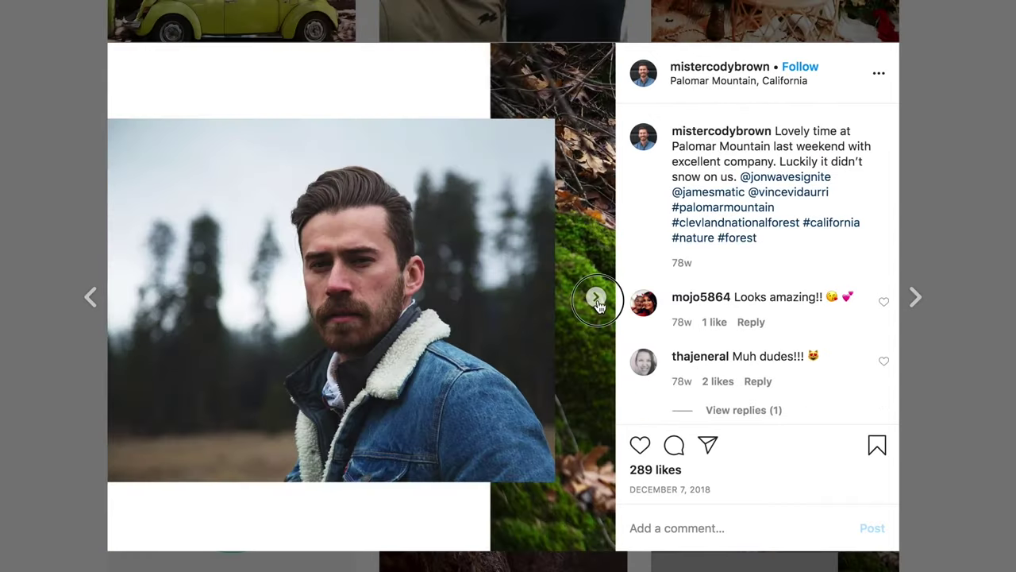
pyautogui.click(597, 297)
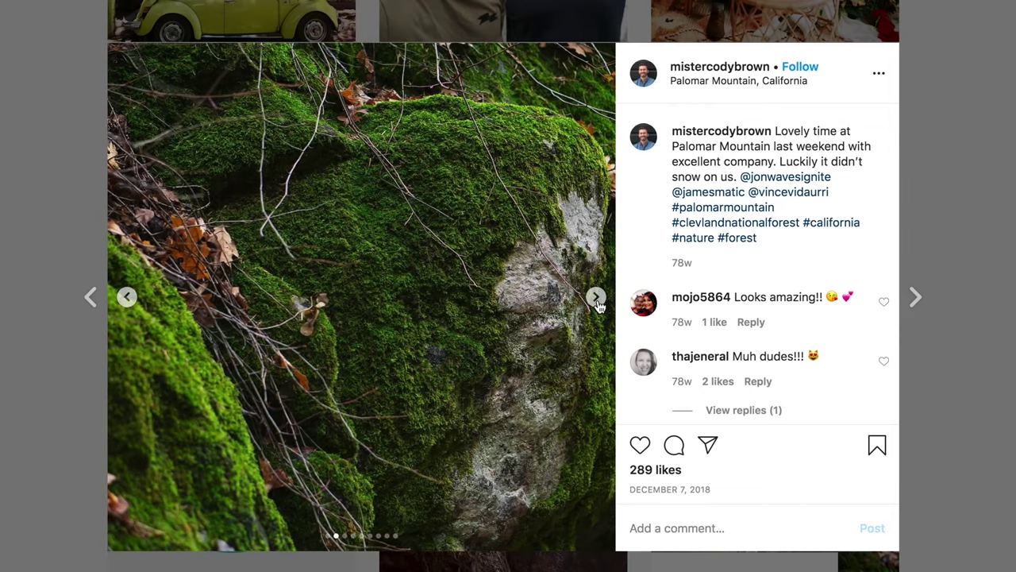
pyautogui.click(597, 297)
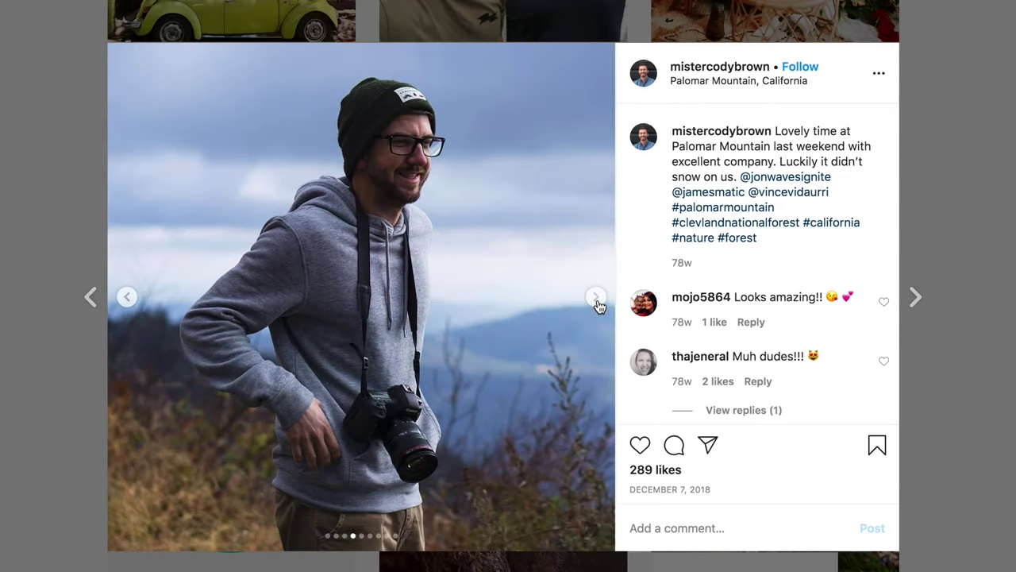
pyautogui.click(596, 298)
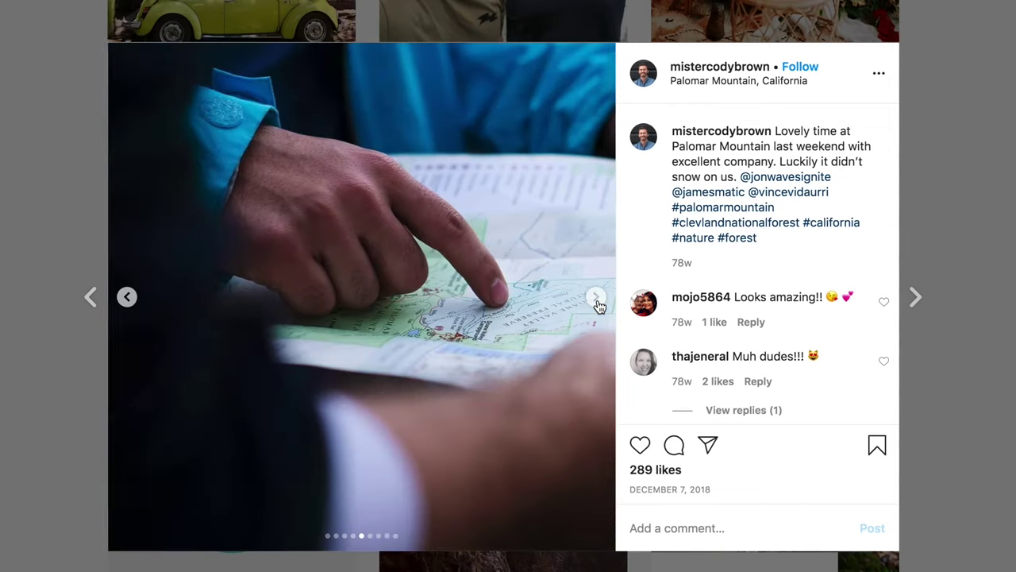
pyautogui.click(596, 297)
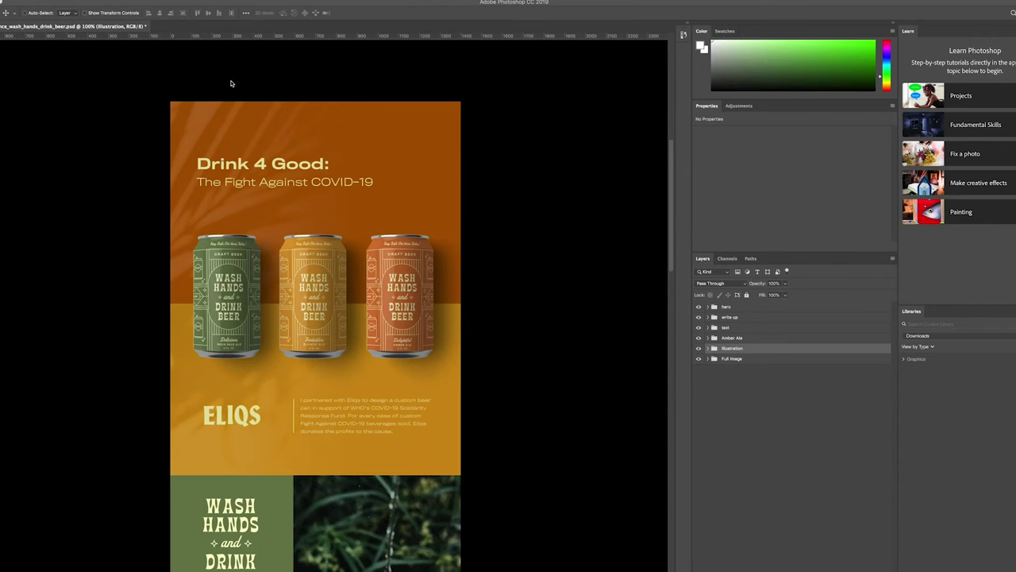
pyautogui.scroll(1, 246, 93)
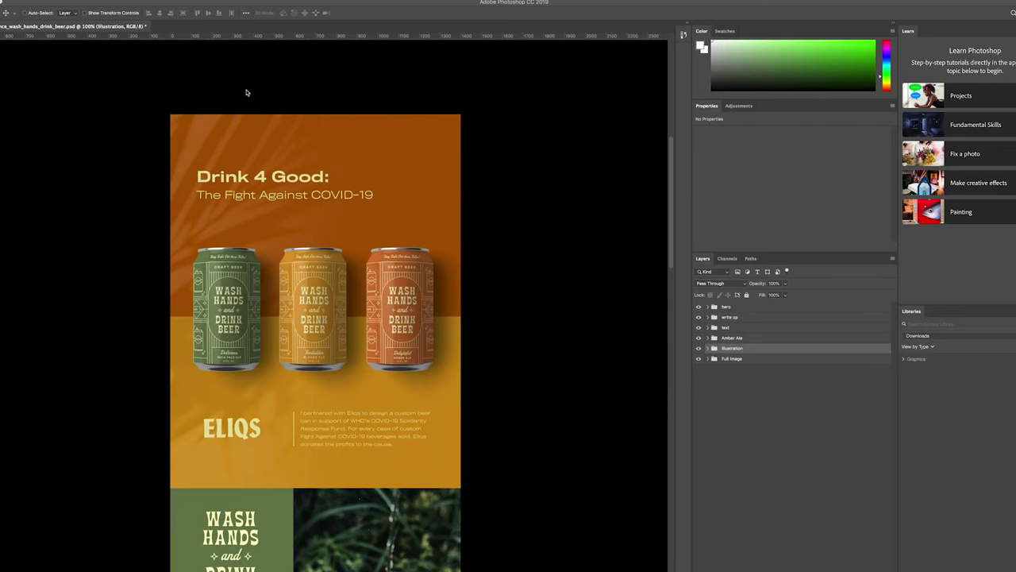
pyautogui.hscroll(-2, 246, 93)
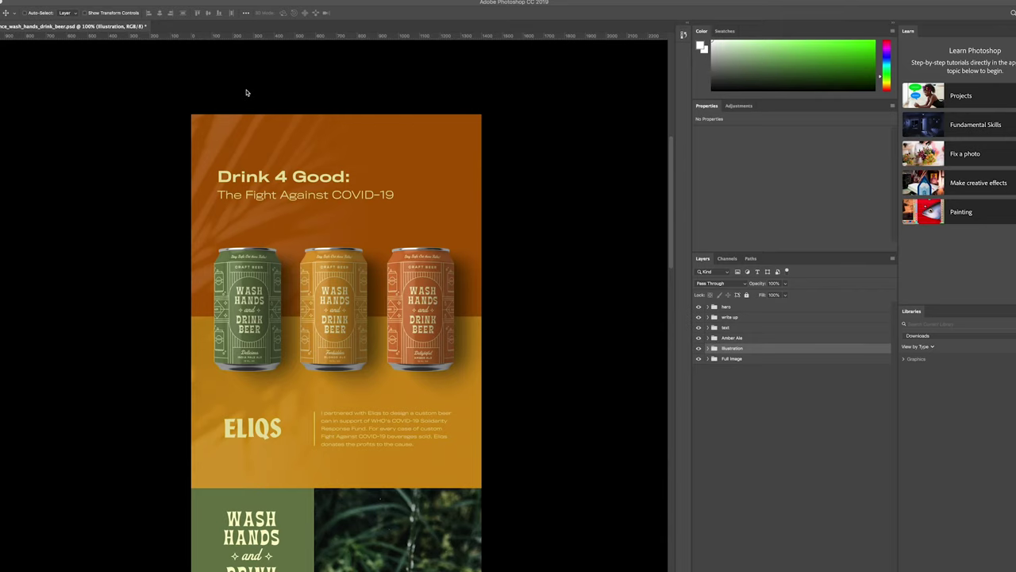
pyautogui.scroll(-2, 247, 93)
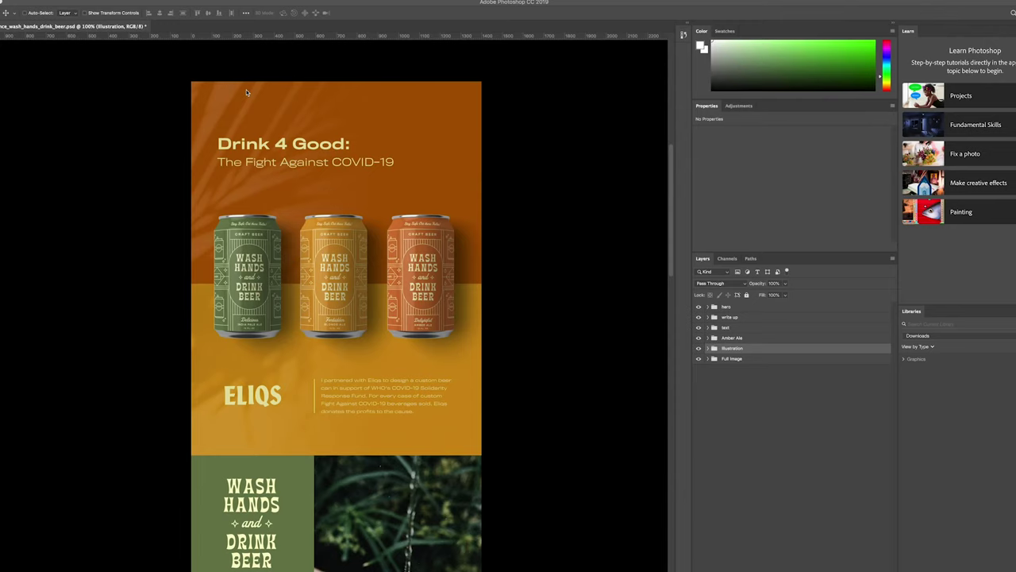
pyautogui.scroll(-1, 246, 93)
# - Scroll the poster back up until the Drink 4 Good heading and three cans show
pyautogui.scroll(-2, 246, 93)
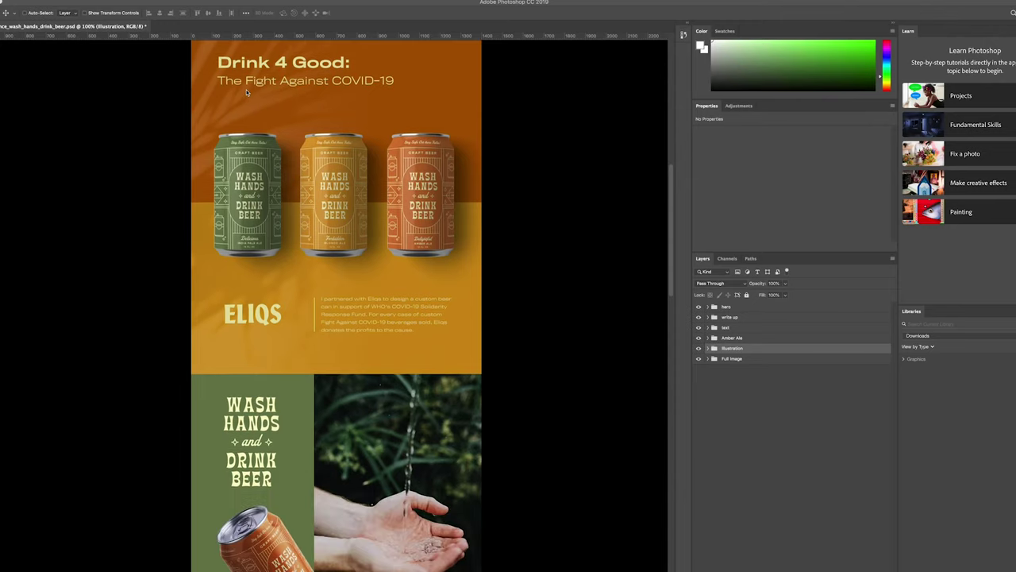
pyautogui.scroll(-10, 246, 92)
pyautogui.scroll(-2, 246, 93)
pyautogui.scroll(-2, 246, 93)
pyautogui.scroll(-2, 246, 93)
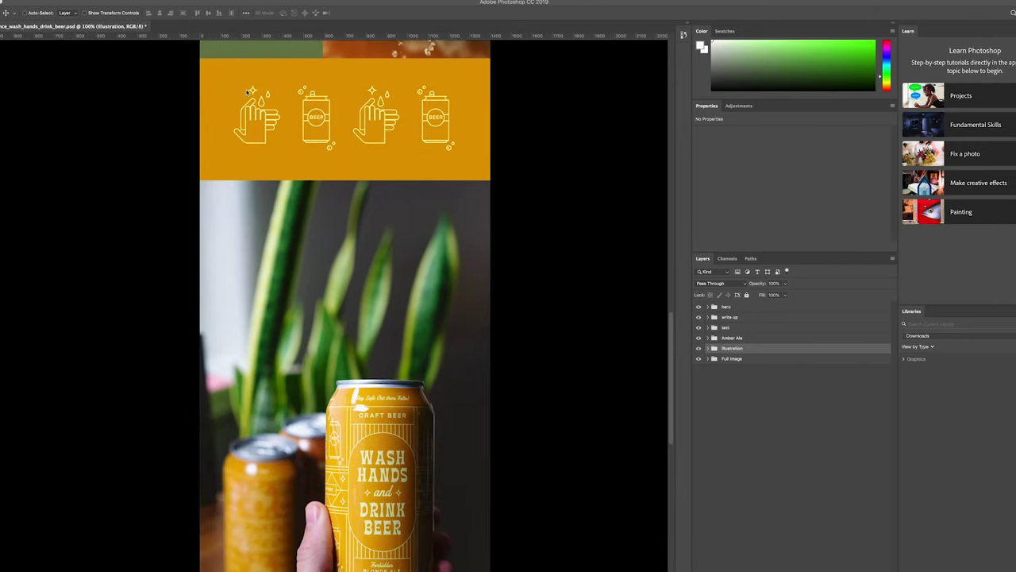
pyautogui.scroll(10, 246, 93)
pyautogui.scroll(3, 246, 93)
pyautogui.scroll(1, 246, 93)
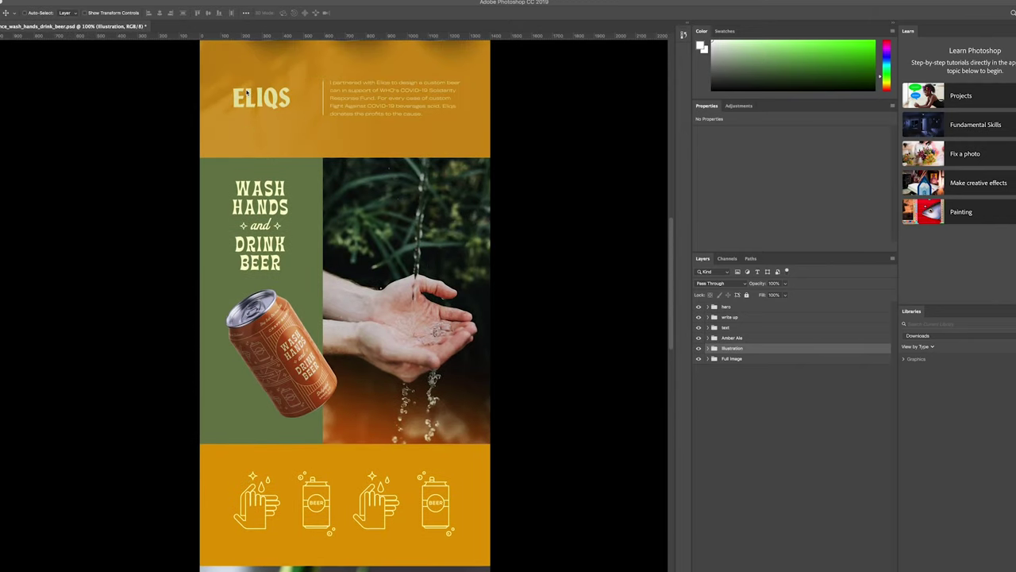
pyautogui.scroll(1, 246, 93)
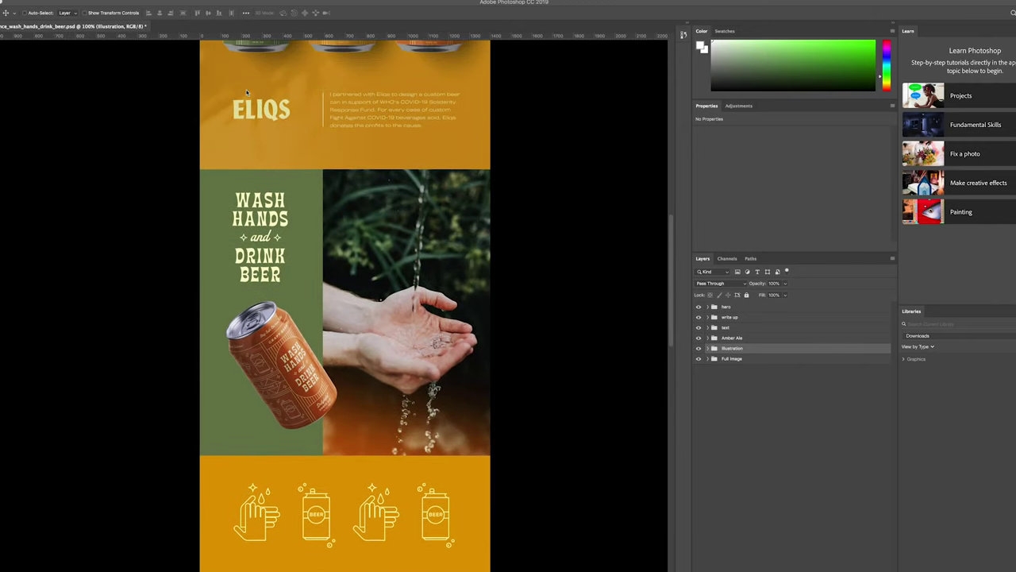
pyautogui.scroll(2, 247, 93)
pyautogui.scroll(1, 246, 93)
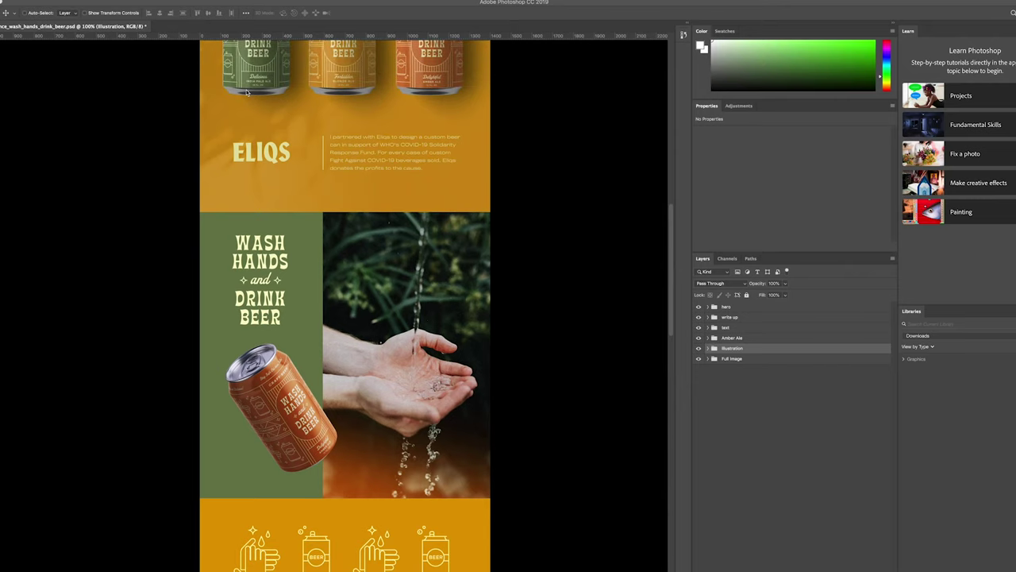
pyautogui.scroll(1, 246, 93)
pyautogui.scroll(2, 247, 93)
pyautogui.scroll(1, 246, 93)
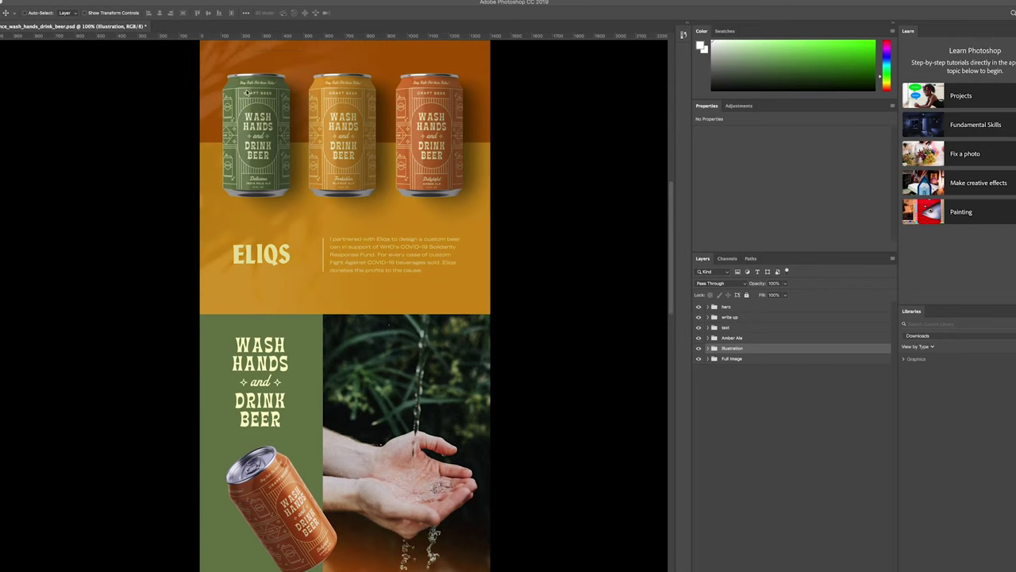
pyautogui.scroll(2, 246, 93)
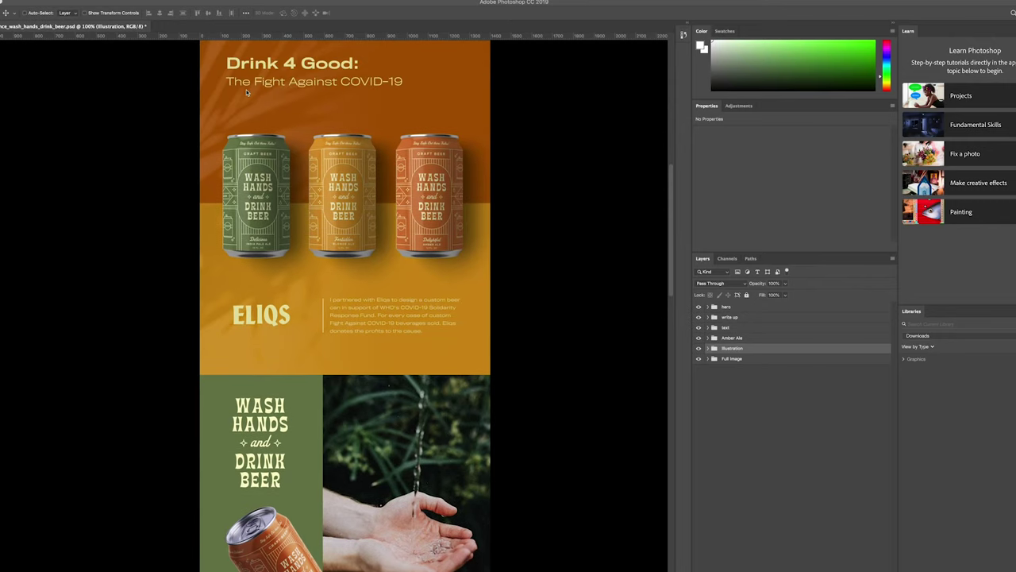
pyautogui.scroll(2, 246, 93)
pyautogui.scroll(1, 246, 93)
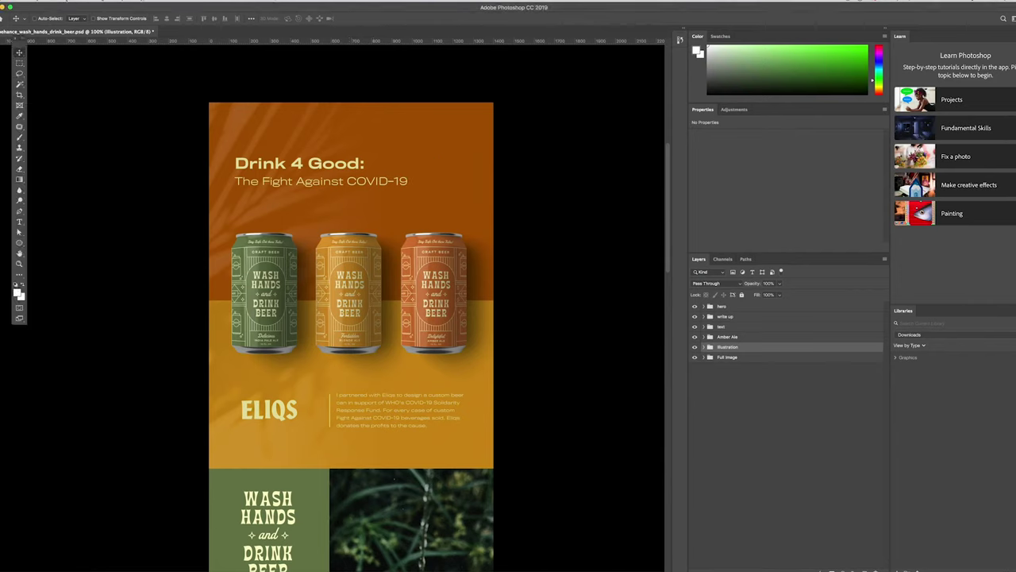
pyautogui.click(62, 1)
# - Create a blank 1080 × 1080 px, 300 ppi RGB document from the custom preset
pyautogui.click(80, 6)
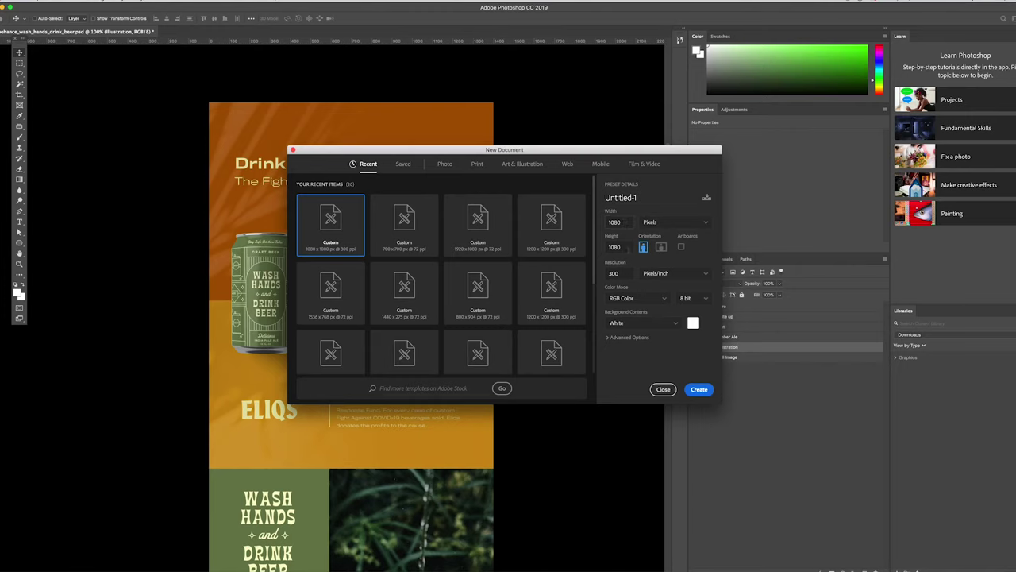
pyautogui.click(704, 390)
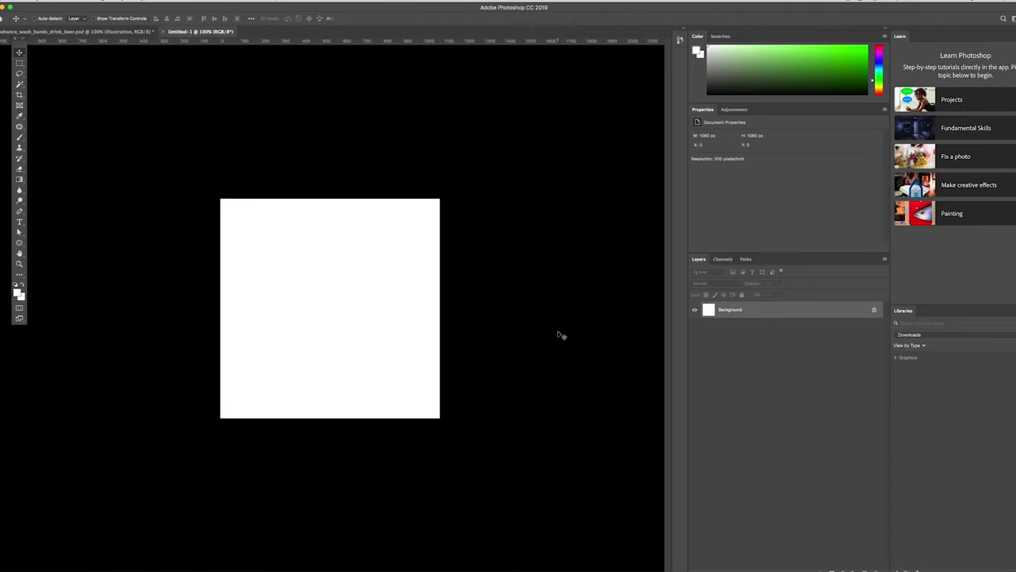
pyautogui.click(716, 556)
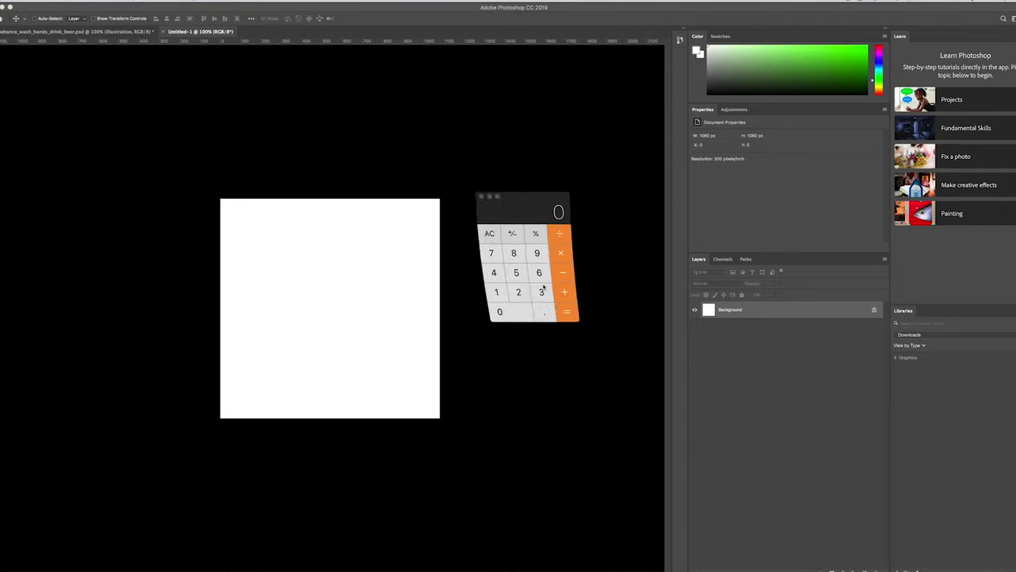
# - Compute 1080 × 4 = 4320 px in Calculator for the four-frame strip width
pyautogui.click(487, 272)
pyautogui.click(486, 291)
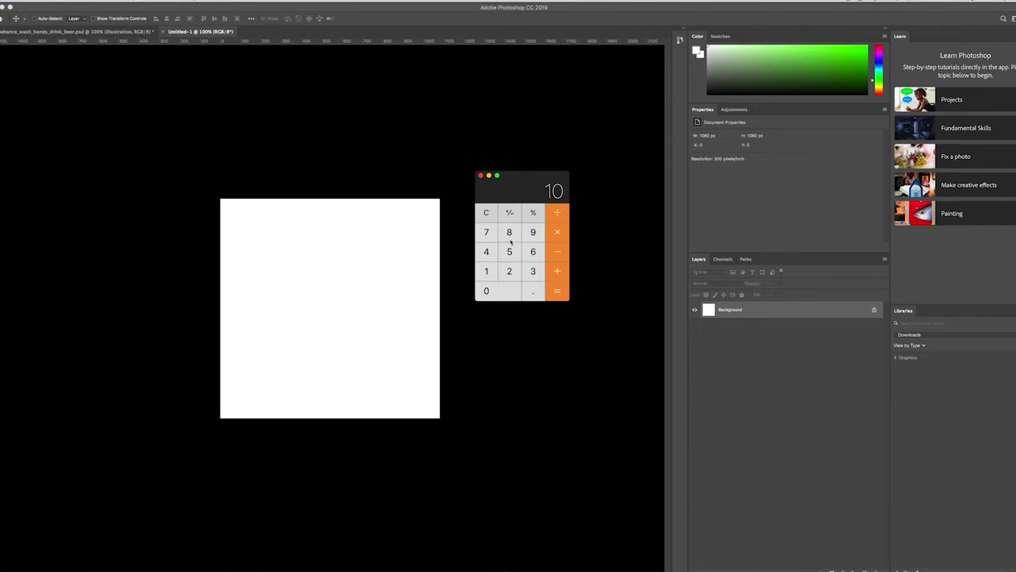
pyautogui.click(509, 232)
pyautogui.click(486, 290)
pyautogui.click(557, 232)
pyautogui.click(486, 251)
pyautogui.click(559, 294)
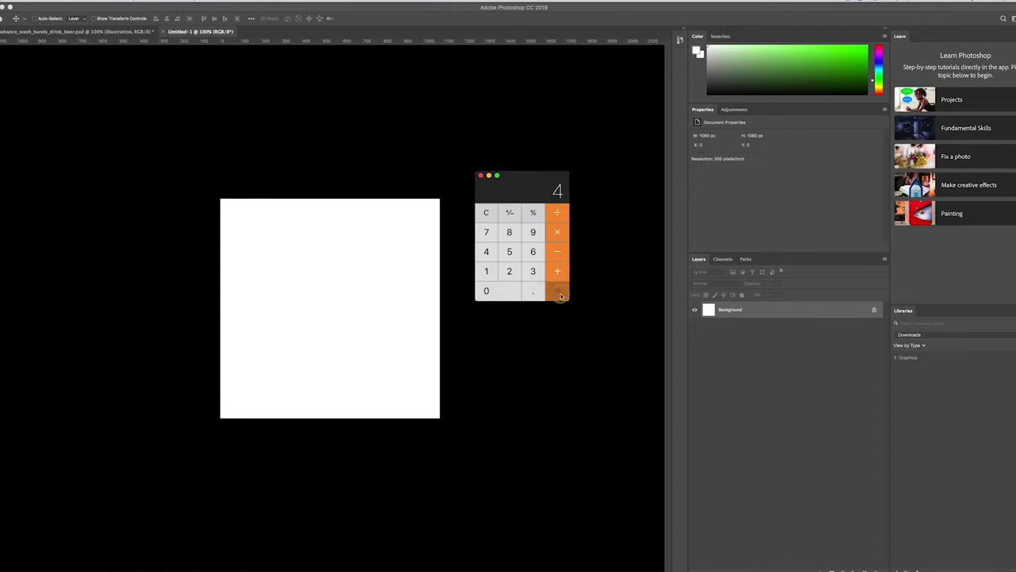
pyautogui.click(406, 238)
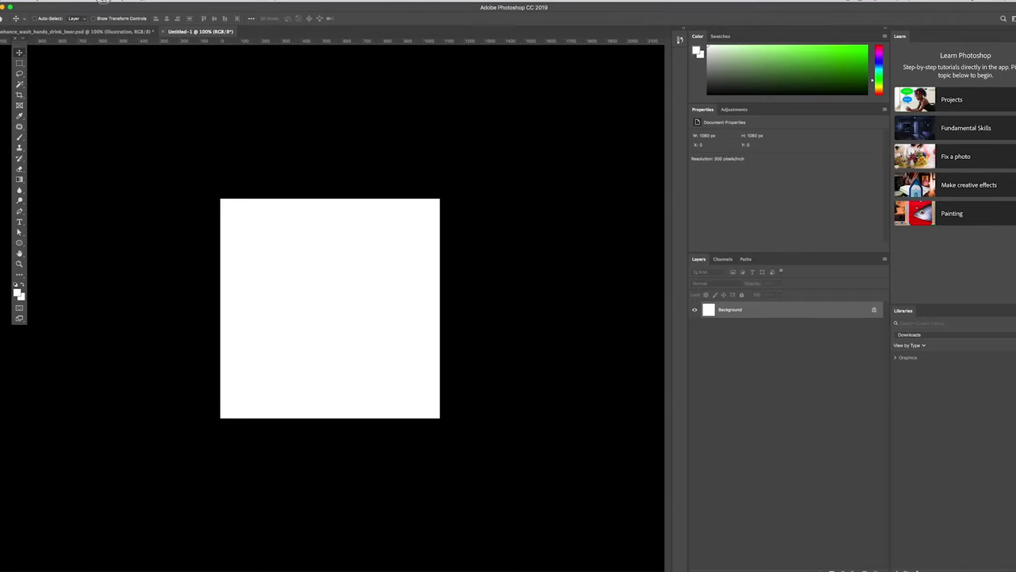
pyautogui.click(104, 2)
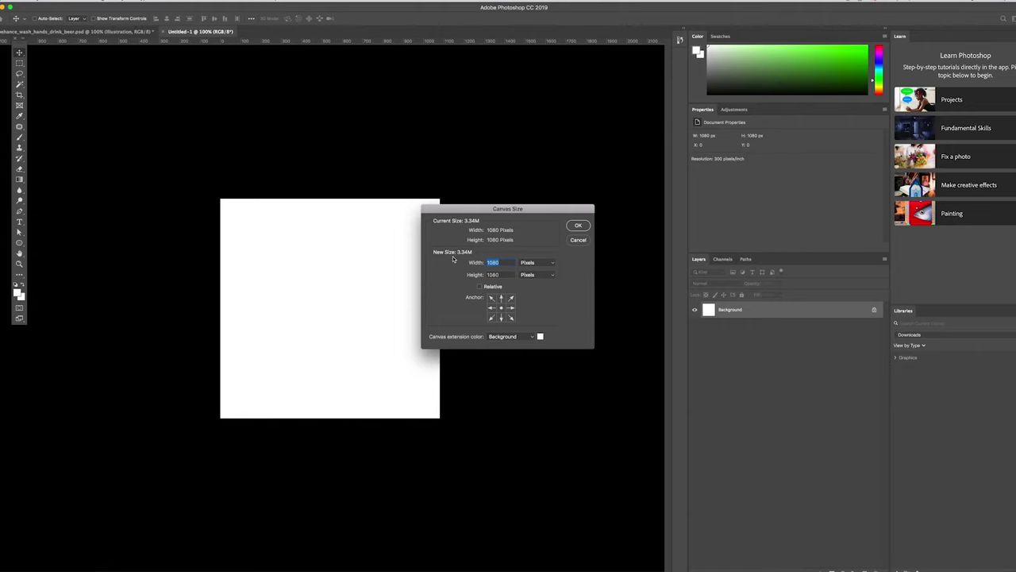
# - Set the canvas width to 4320 px, keeping 1080 px height, and zoom out
pyautogui.write('4320')
pyautogui.click(579, 226)
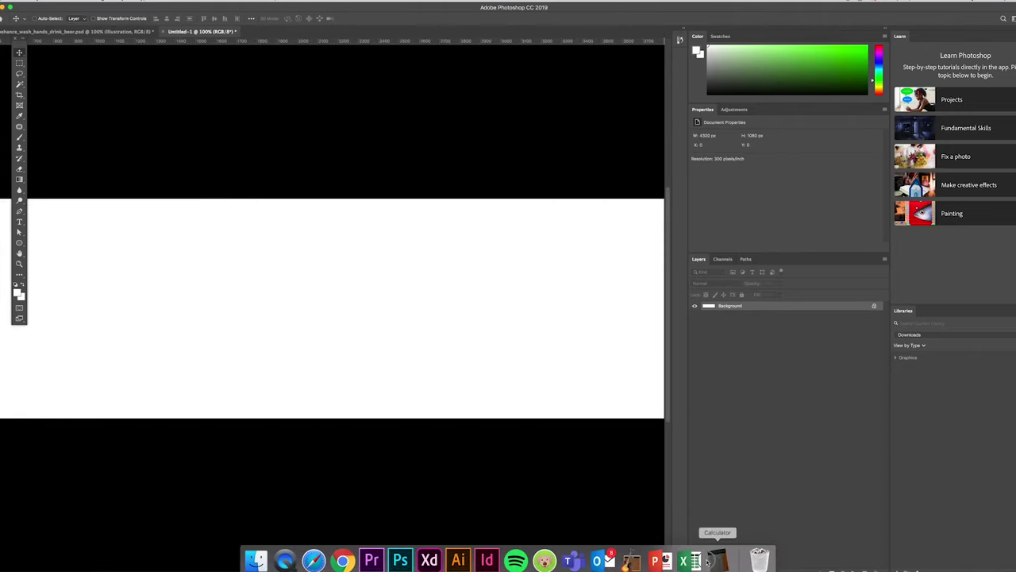
pyautogui.hotkey('ctrl', '-')
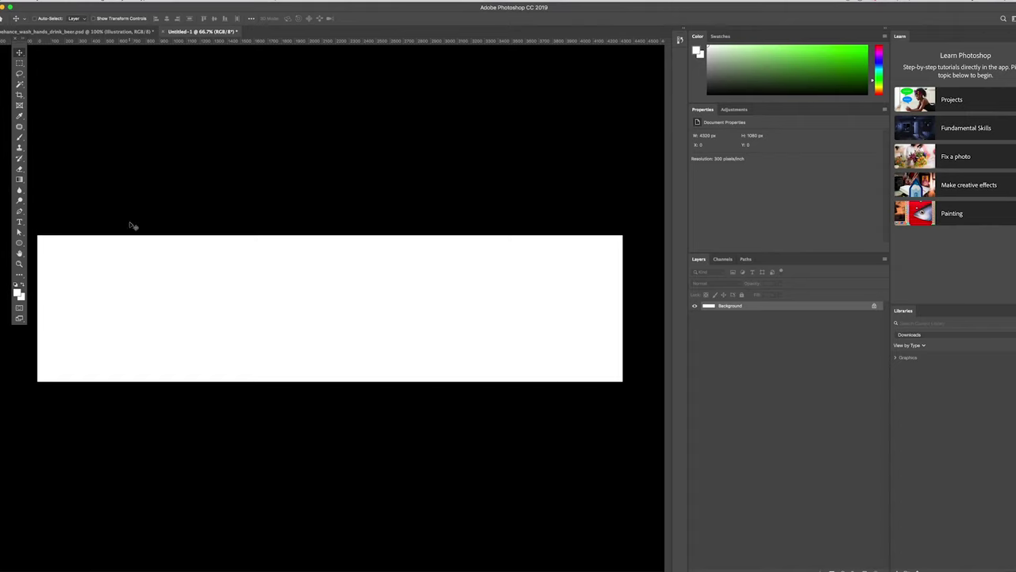
# - Draw a rectangle and size it to exactly 1080 × 1080 px
pyautogui.click(19, 242)
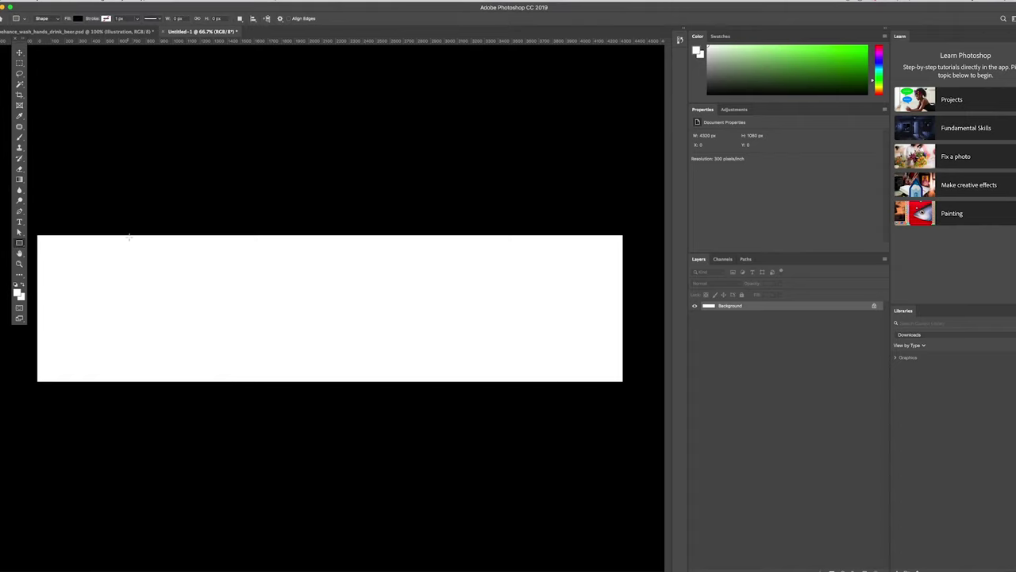
pyautogui.moveTo(128, 237); pyautogui.dragTo(285, 381)
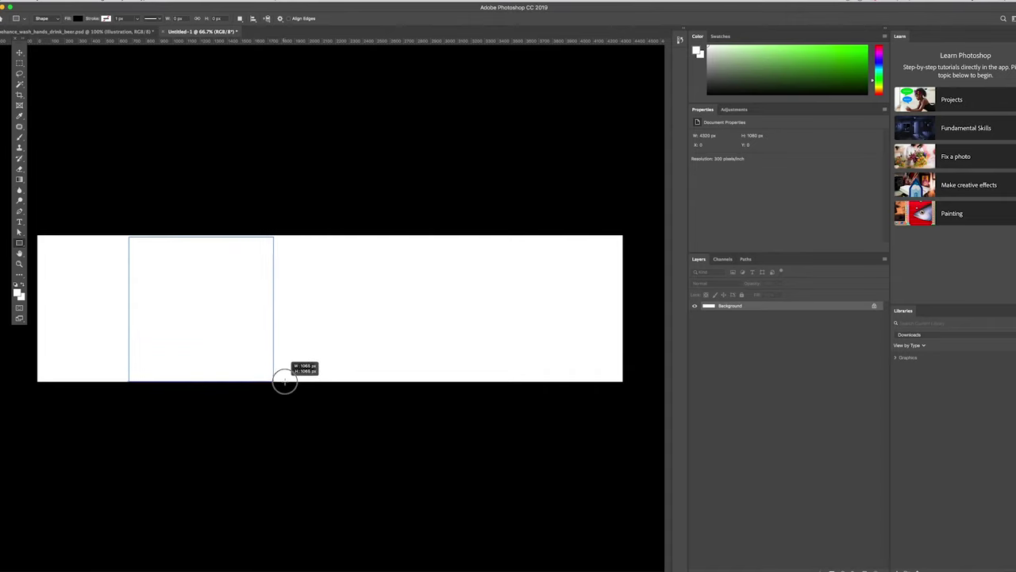
pyautogui.moveTo(285, 381); pyautogui.dragTo(284, 381)
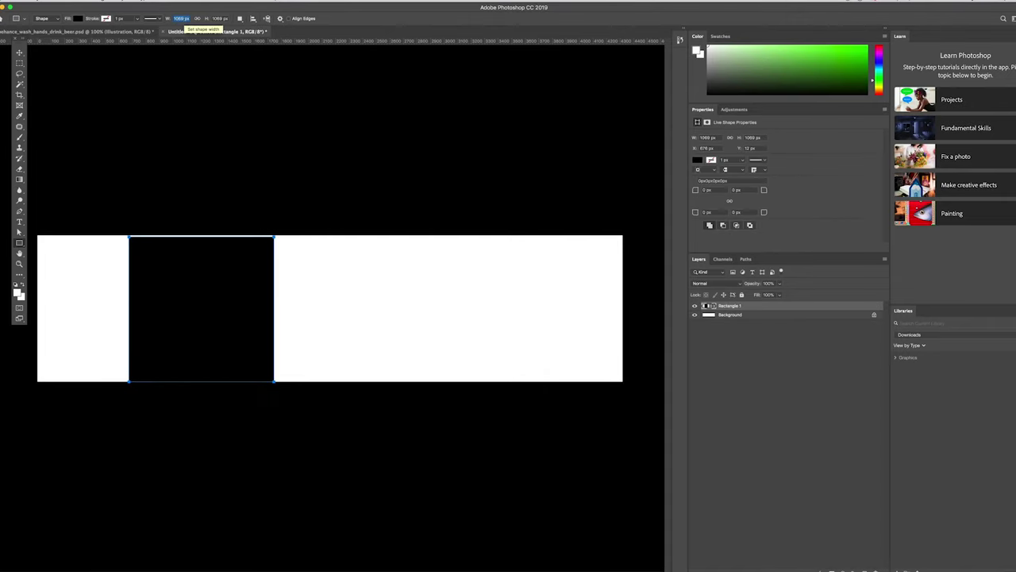
pyautogui.press('BackSpace')
pyautogui.write('80')
pyautogui.press('Tab')
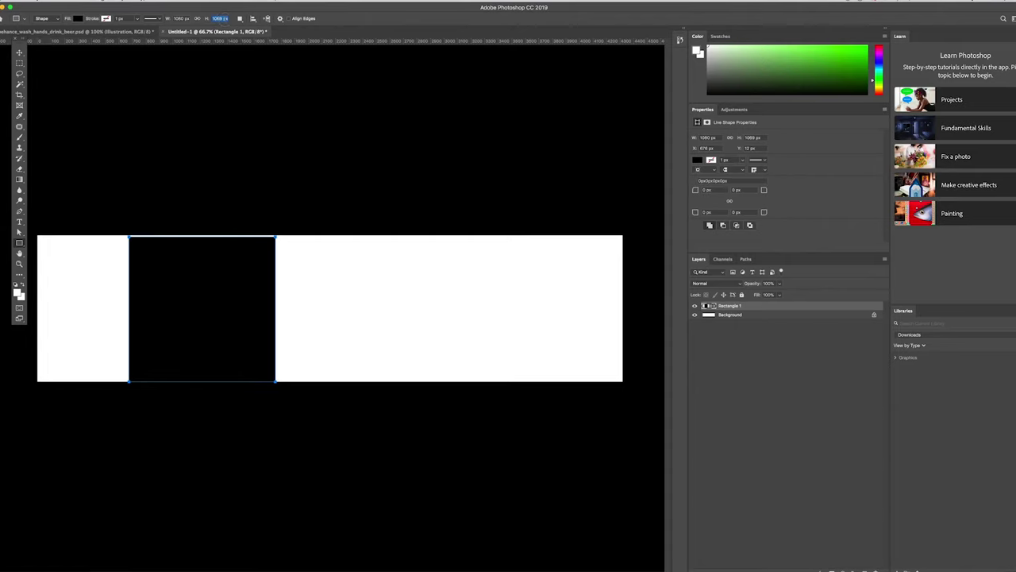
pyautogui.write('80')
pyautogui.press('Return')
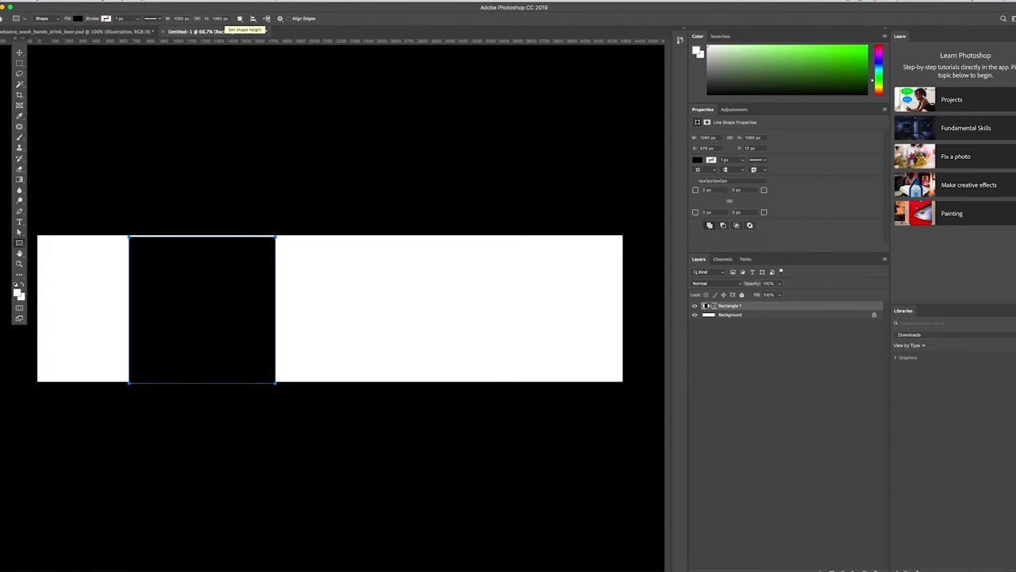
# - Snap the square to the canvas's left edge and fill it light grey #b3b3b3
pyautogui.click(19, 51)
pyautogui.moveTo(250, 263); pyautogui.dragTo(164, 265)
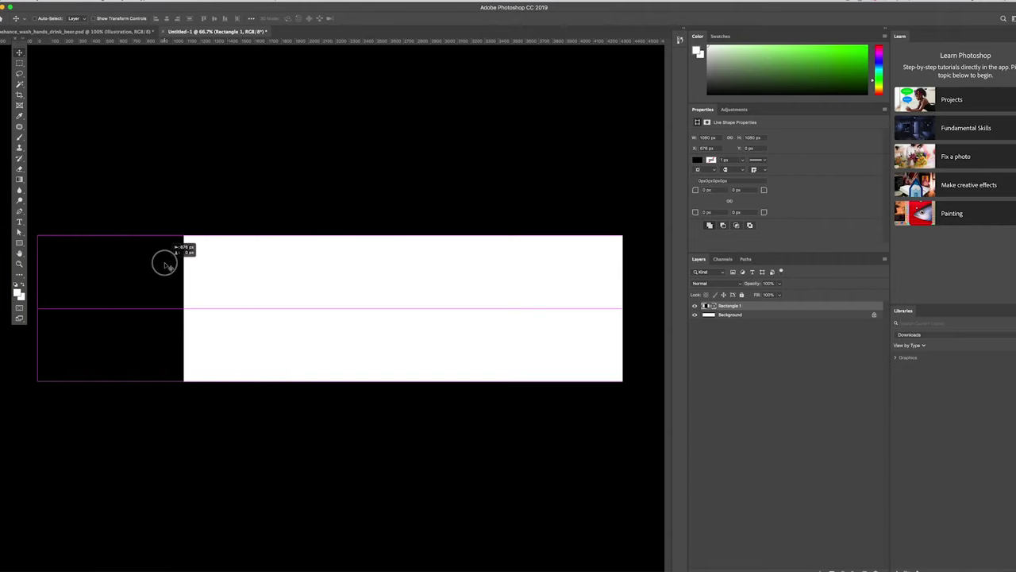
pyautogui.moveTo(164, 266); pyautogui.dragTo(166, 265)
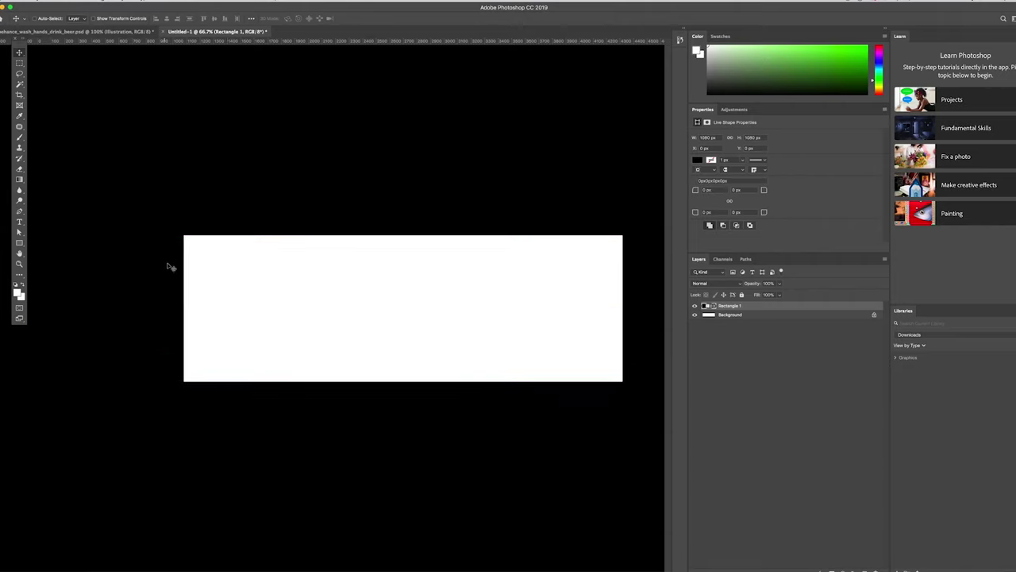
pyautogui.doubleClick(706, 309)
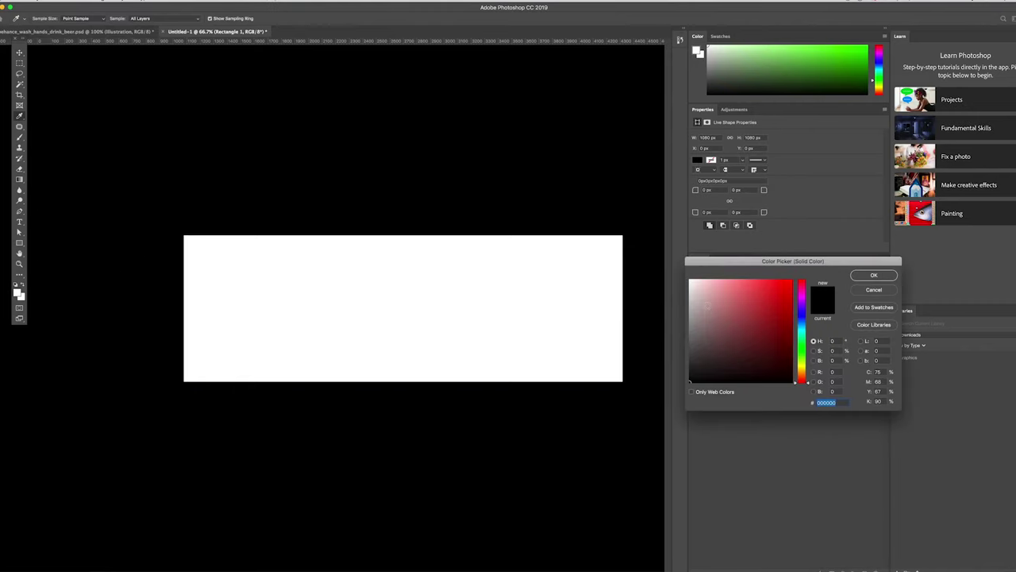
pyautogui.moveTo(704, 311); pyautogui.dragTo(678, 310)
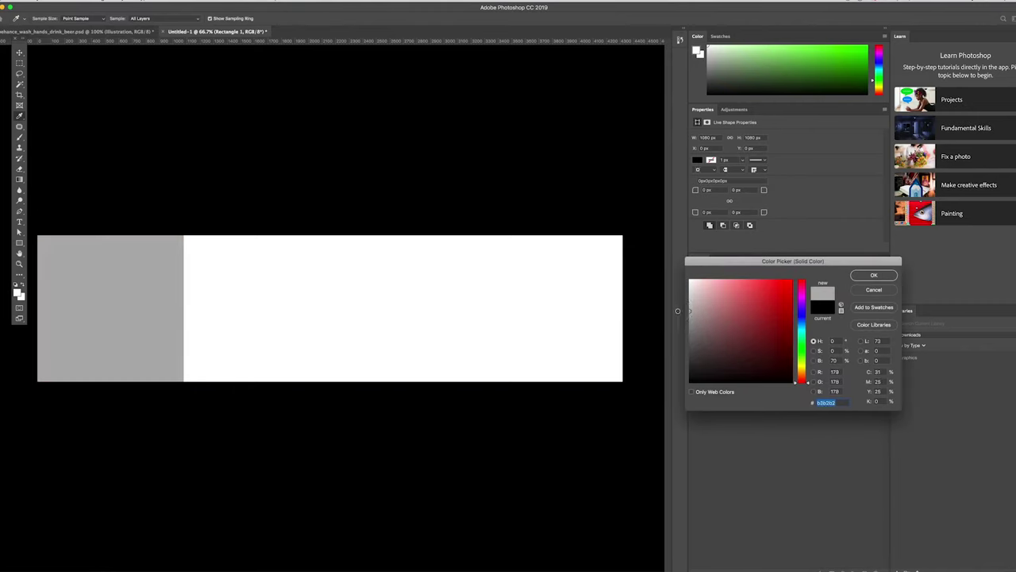
pyautogui.click(874, 275)
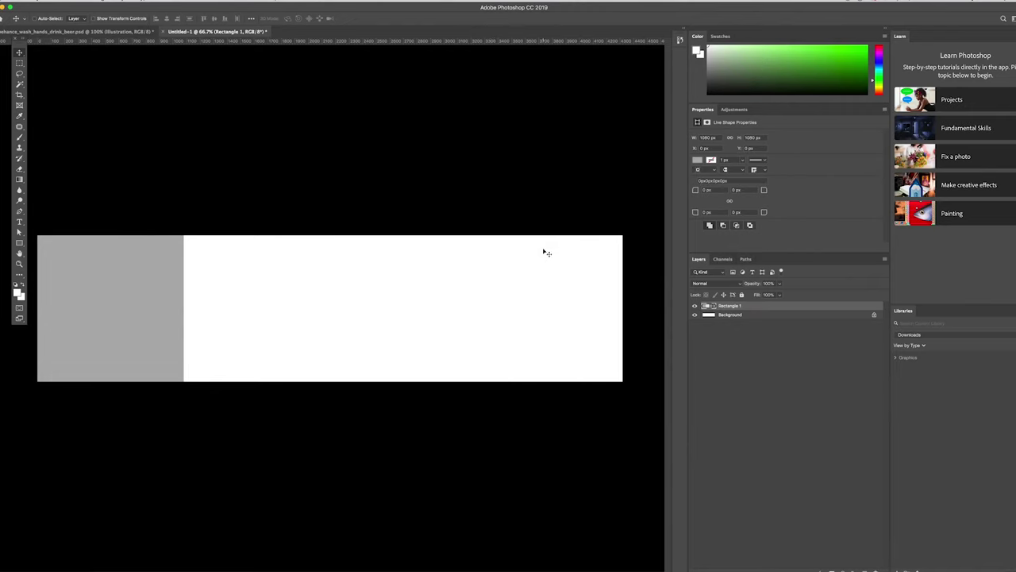
# - Place vertical guides at the grey square's right edge in the first and second frames
pyautogui.moveTo(2, 246); pyautogui.dragTo(182, 250)
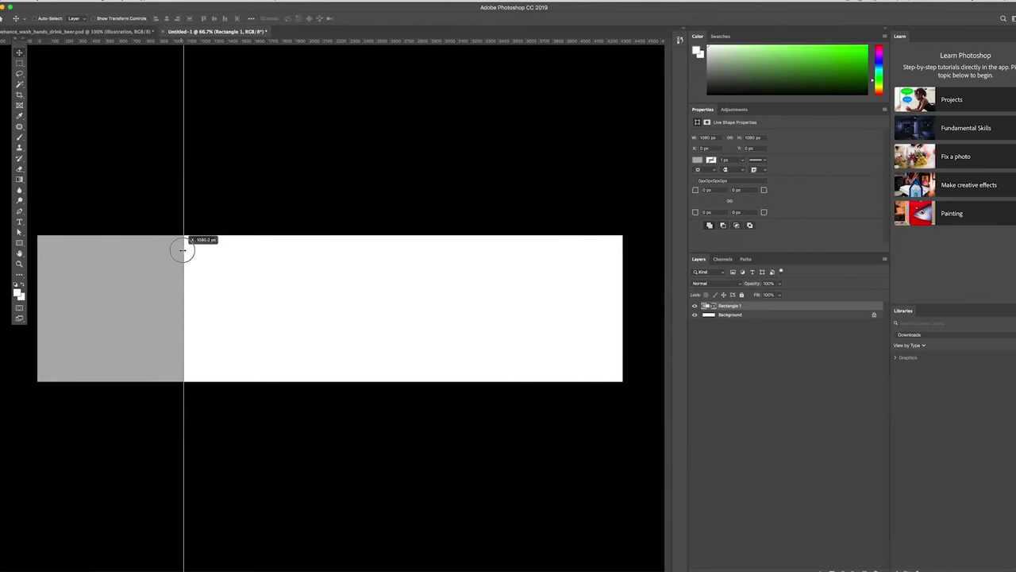
pyautogui.moveTo(183, 250); pyautogui.dragTo(183, 253)
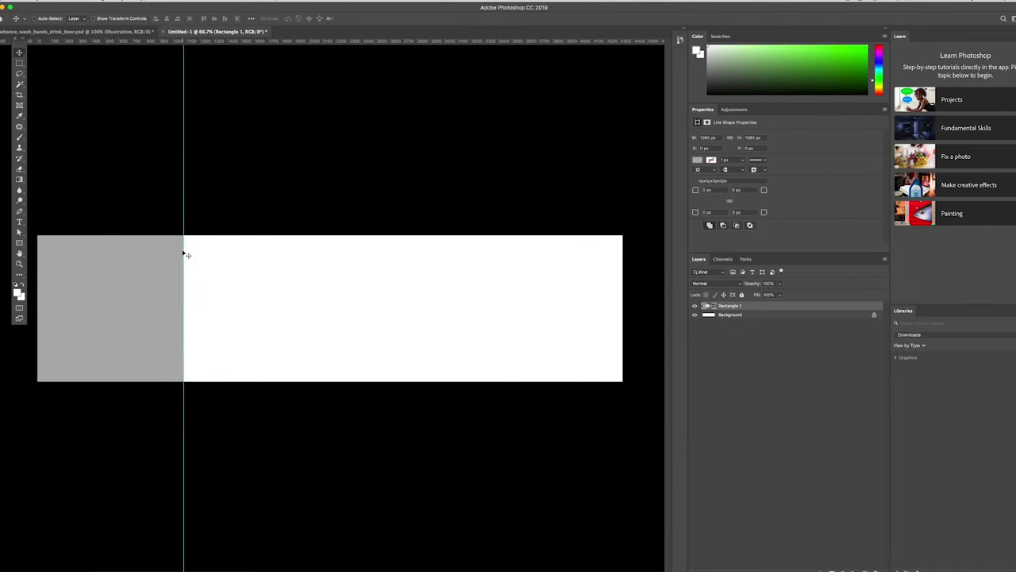
pyautogui.click(145, 261)
pyautogui.moveTo(145, 260); pyautogui.dragTo(293, 260)
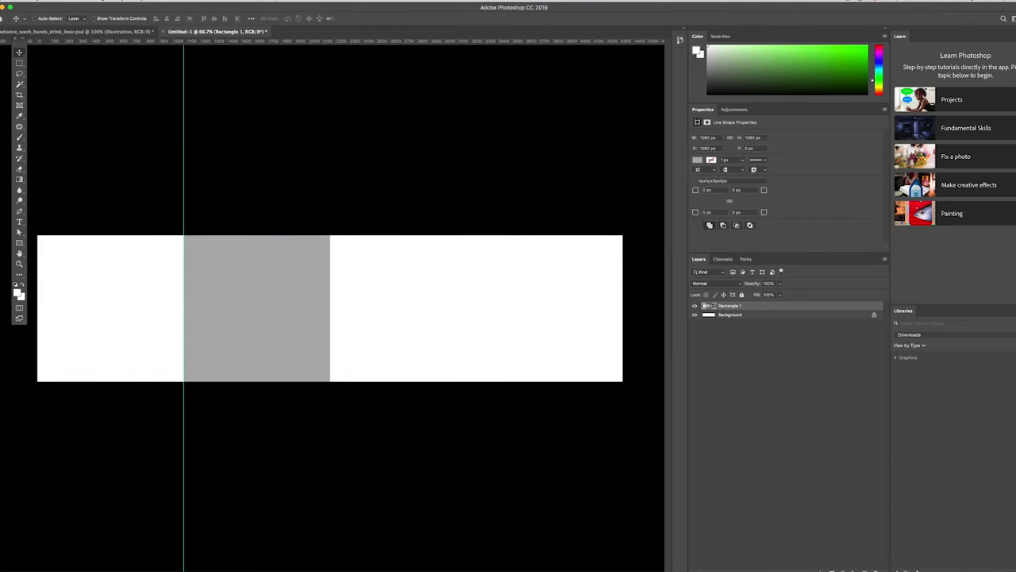
pyautogui.moveTo(5, 313); pyautogui.dragTo(329, 317)
# - Shift the square into the third frame, guide its right edge, then delete Rectangle 1
pyautogui.rightClick(303, 318)
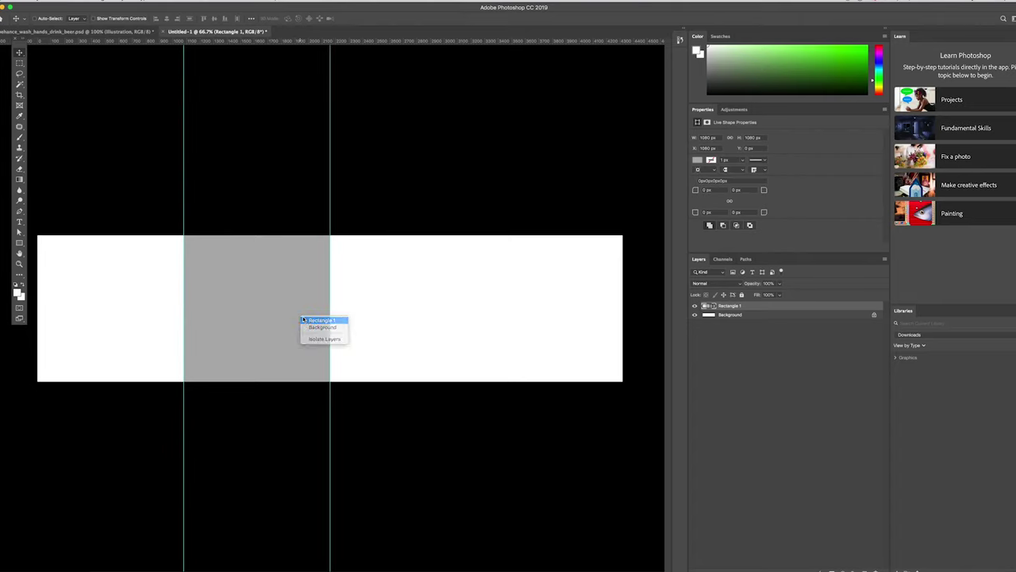
pyautogui.click(304, 319)
pyautogui.moveTo(257, 311); pyautogui.dragTo(403, 310)
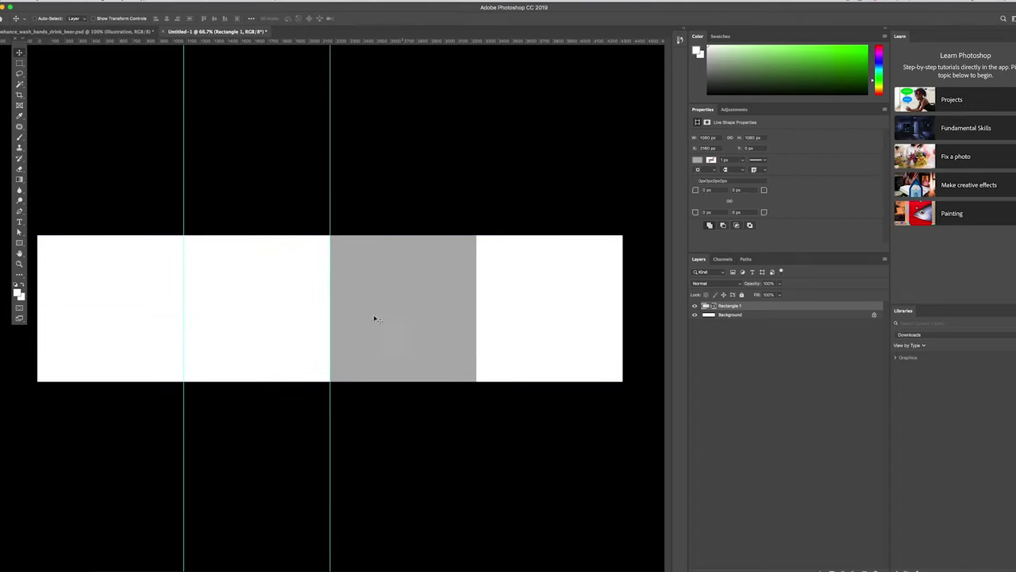
pyautogui.moveTo(6, 342); pyautogui.dragTo(476, 353)
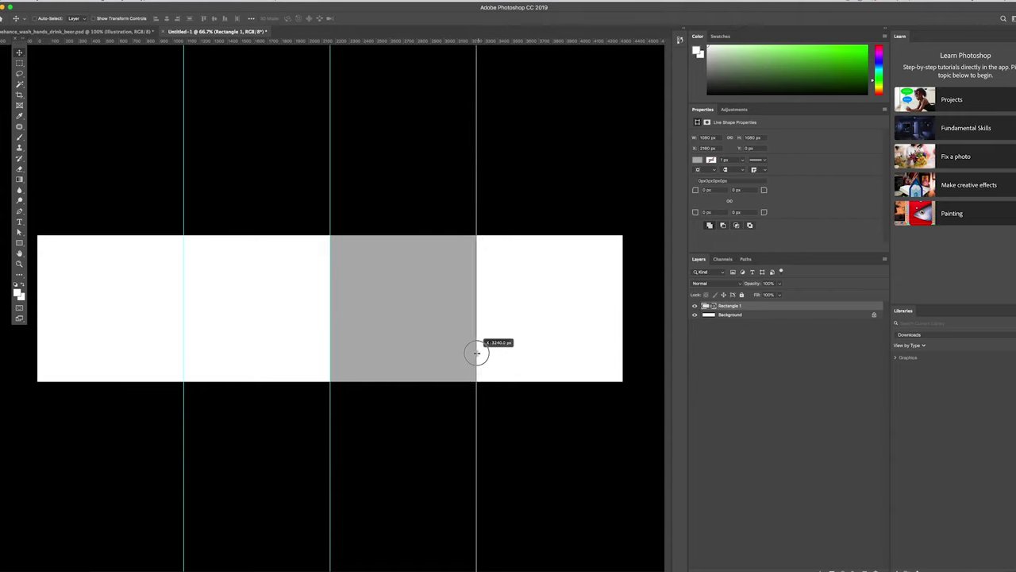
pyautogui.rightClick(420, 337)
pyautogui.click(431, 344)
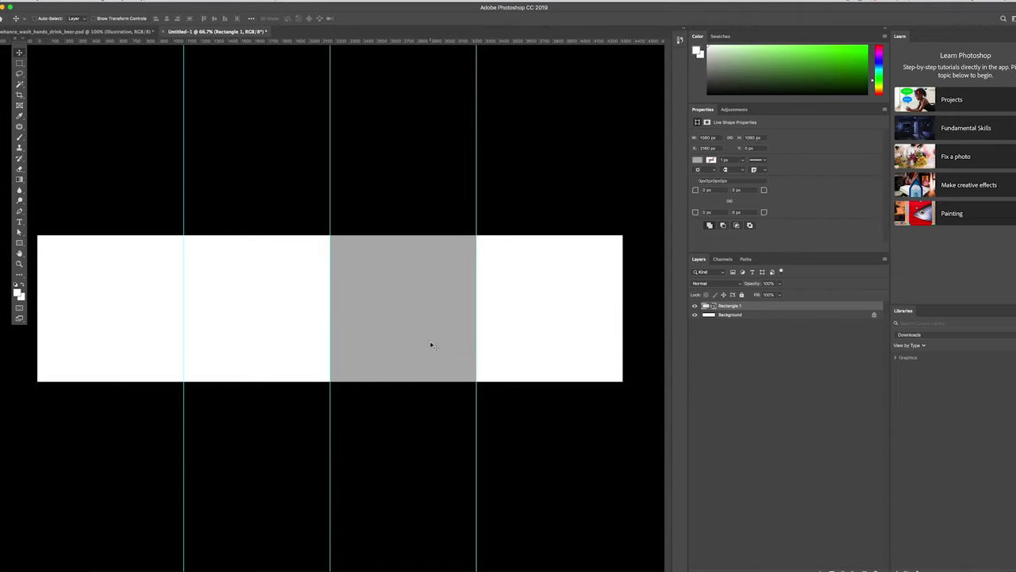
pyautogui.press('Delete')
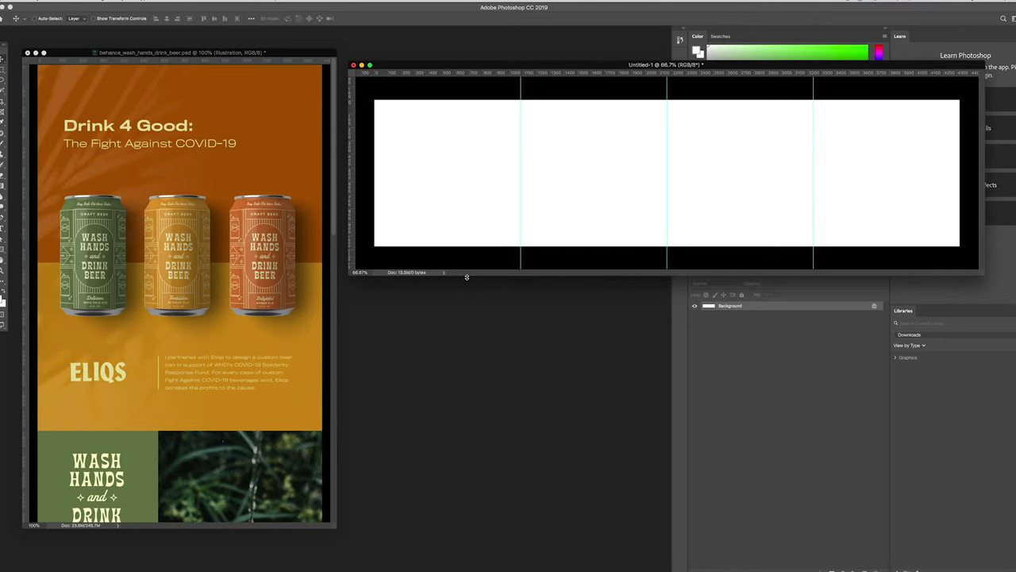
# - Scroll through the Drink 4 Good poster floating beside the empty four-frame strip
pyautogui.scroll(-5, 279, 271)
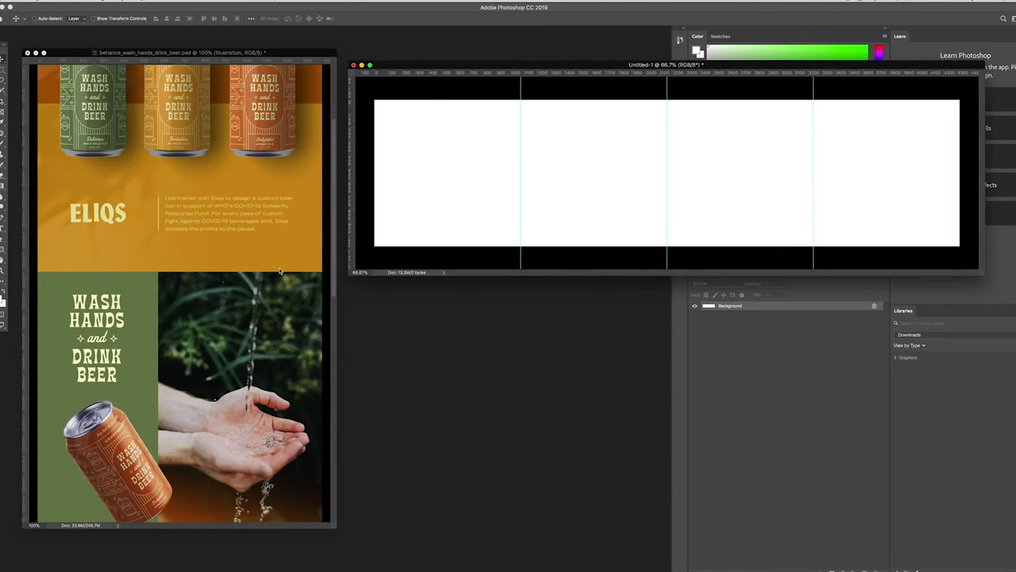
pyautogui.scroll(2, 279, 270)
pyautogui.scroll(1, 278, 271)
pyautogui.scroll(-10, 278, 270)
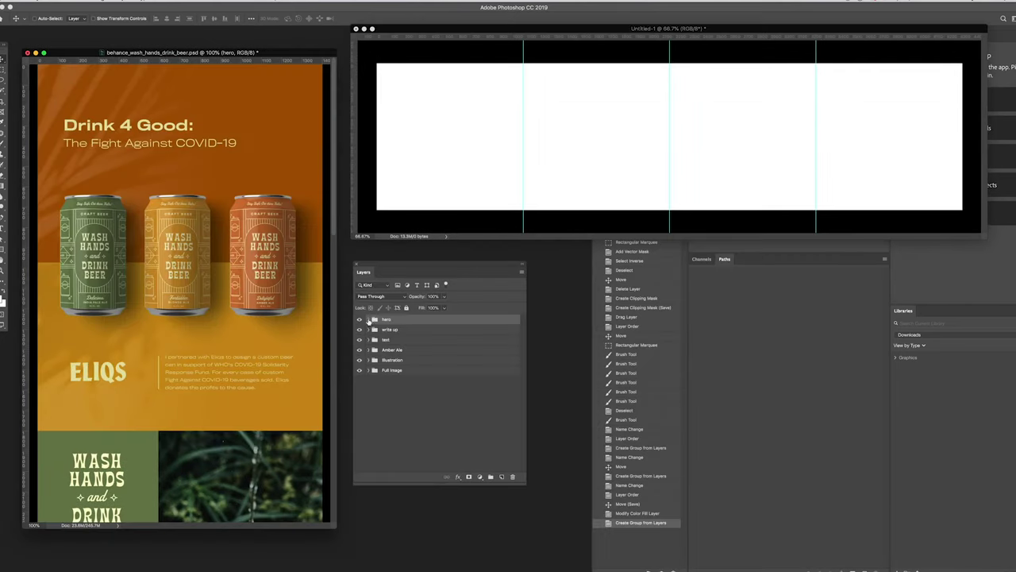
# - Copy the orange background rectangle and palm shadows layer into the first square
pyautogui.moveTo(404, 372); pyautogui.dragTo(447, 163)
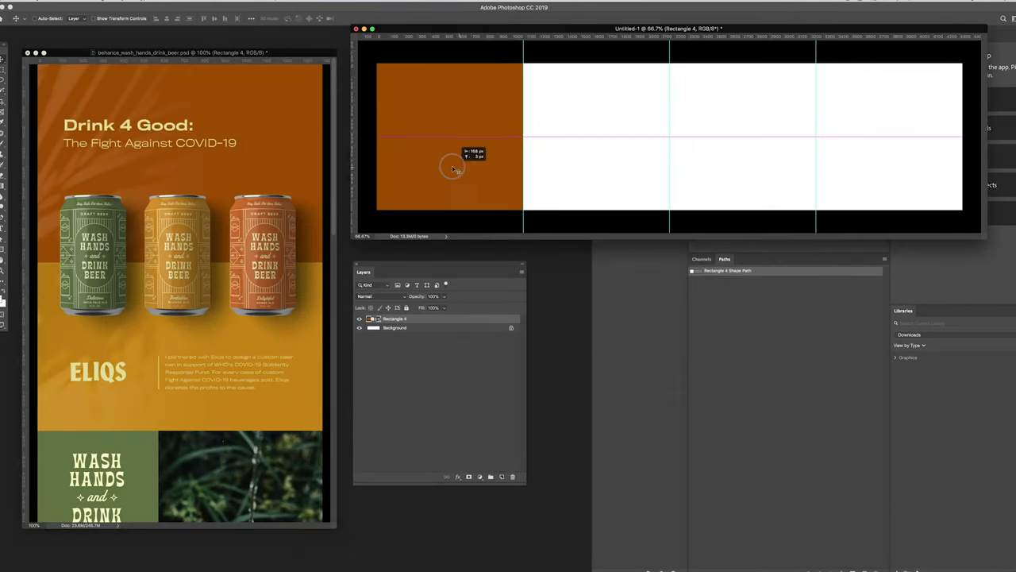
pyautogui.moveTo(381, 353); pyautogui.dragTo(420, 151)
pyautogui.press('Return')
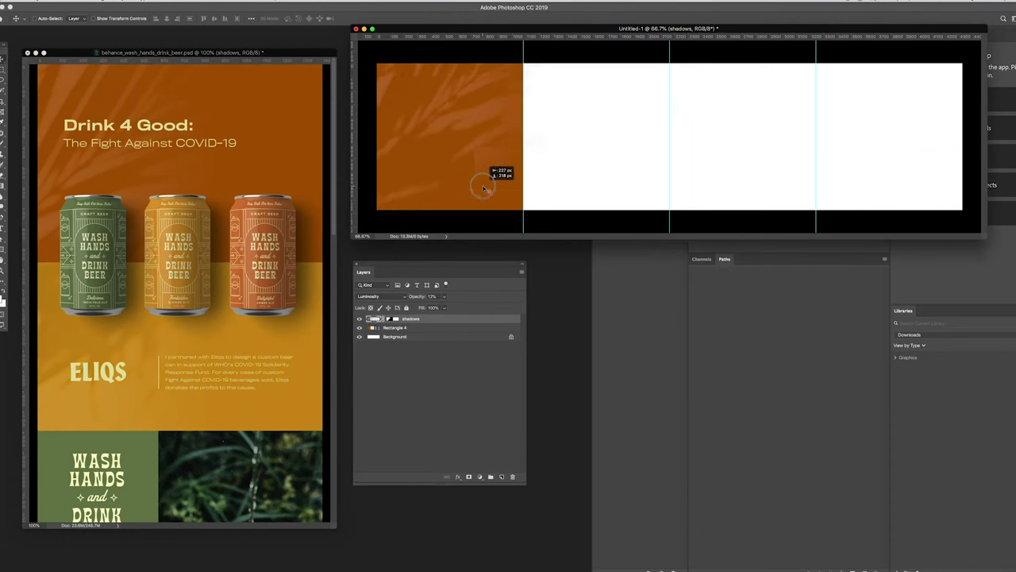
pyautogui.press('b')
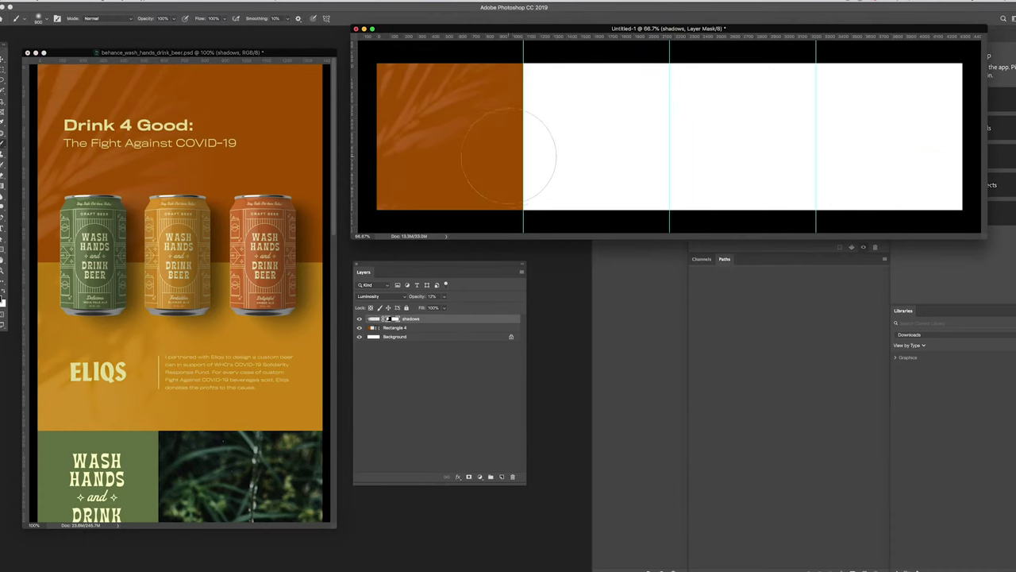
pyautogui.press('v')
# - Copy the Drink 4 Good heading group and the cans group into the strip
pyautogui.click(184, 165)
pyautogui.moveTo(184, 166); pyautogui.dragTo(493, 156)
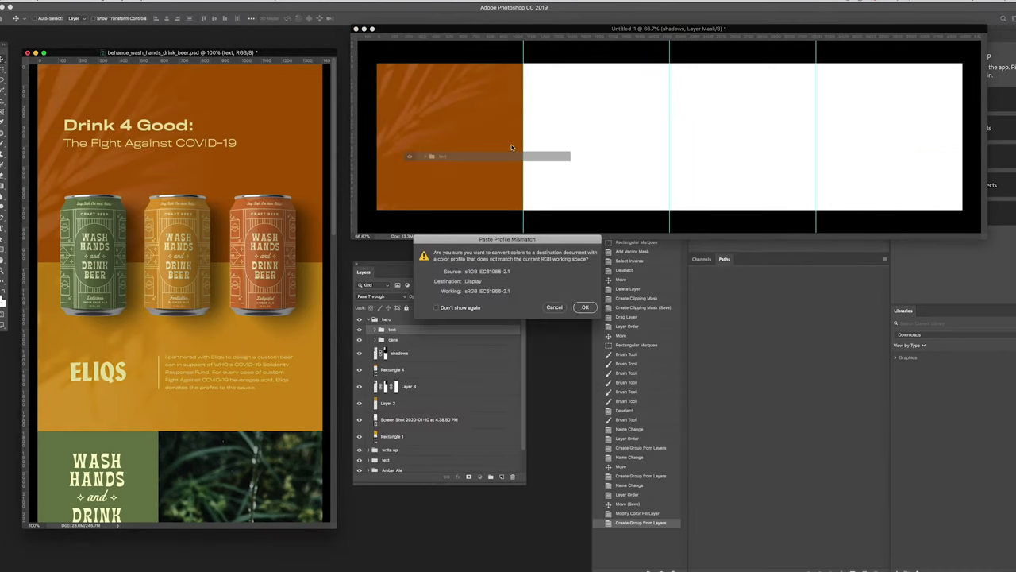
pyautogui.press('Return')
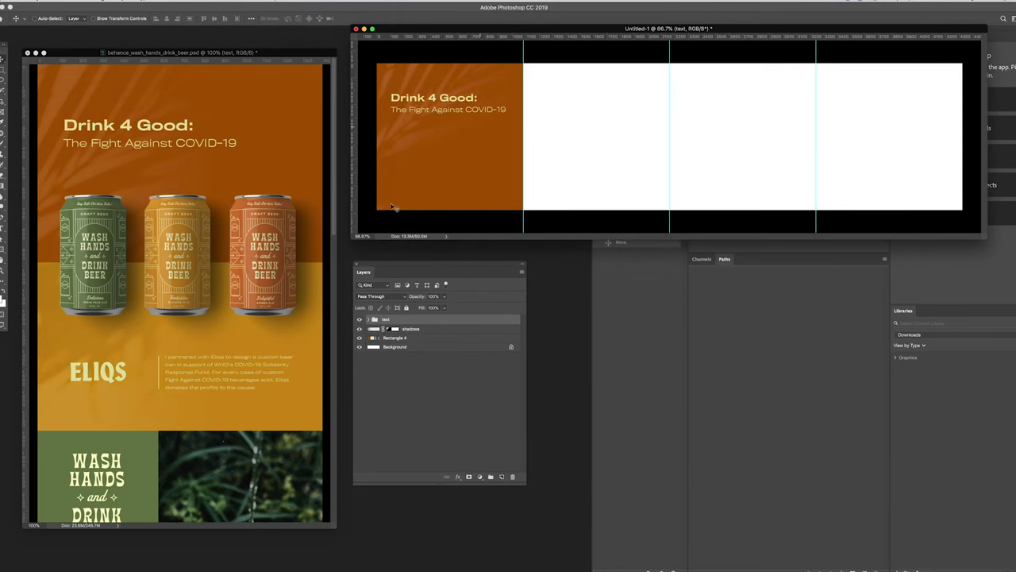
pyautogui.moveTo(179, 254); pyautogui.dragTo(485, 136)
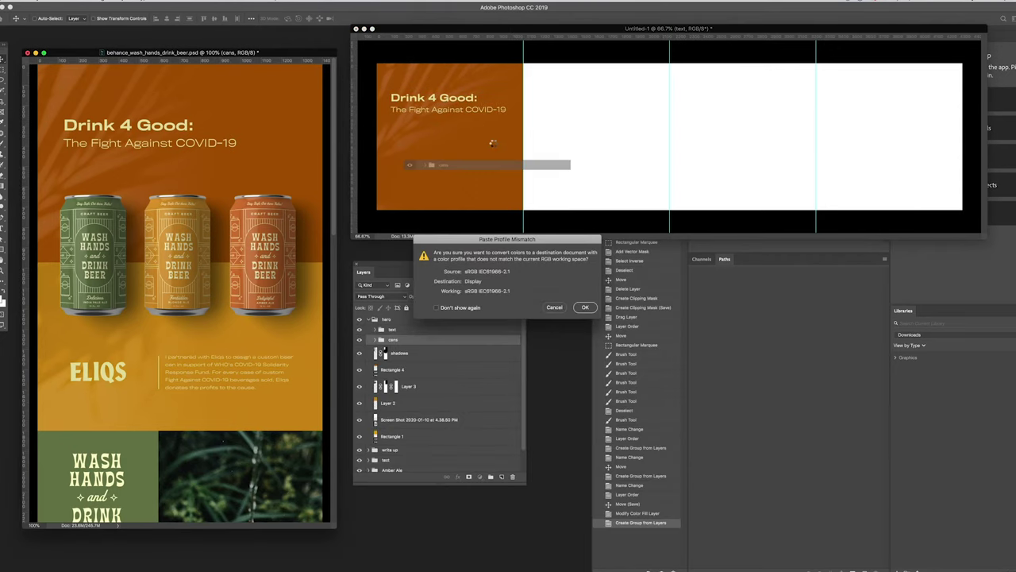
pyautogui.press('Return')
# - Shrink the cans to fit, nudge the heading, and mask out can 2's spilling shadow
pyautogui.hotkey('ctrl', 't')
pyautogui.moveTo(565, 215); pyautogui.dragTo(556, 208)
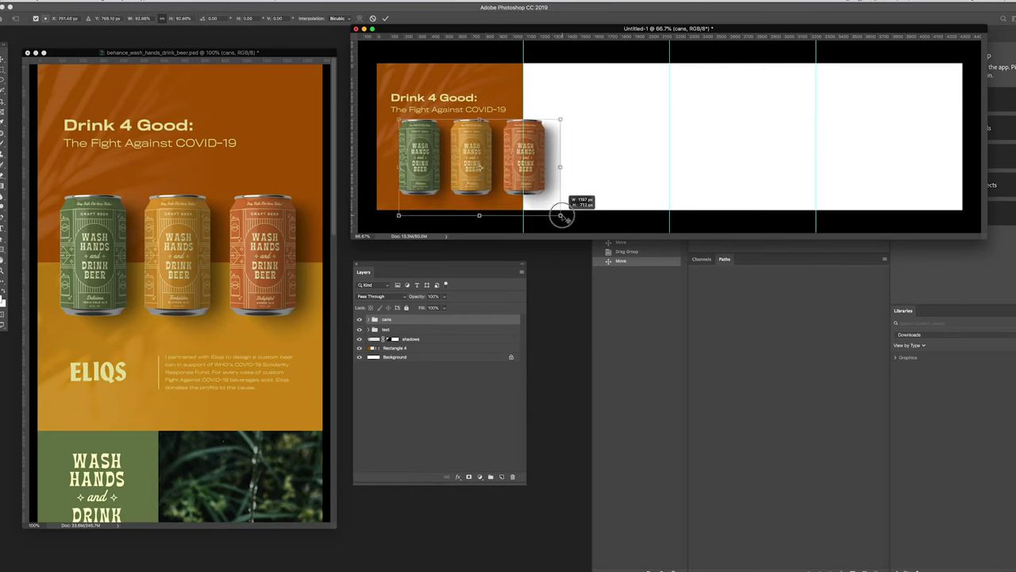
pyautogui.press('Return')
pyautogui.moveTo(499, 110); pyautogui.dragTo(508, 103)
pyautogui.rightClick(529, 129)
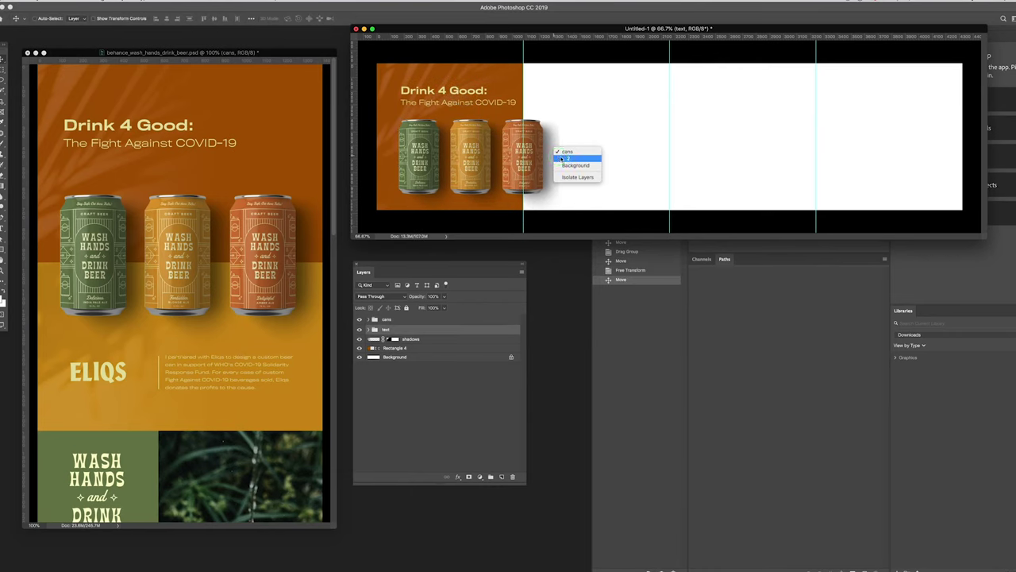
pyautogui.click(576, 164)
pyautogui.click(360, 392)
pyautogui.click(480, 477)
pyautogui.moveTo(558, 111); pyautogui.dragTo(557, 198)
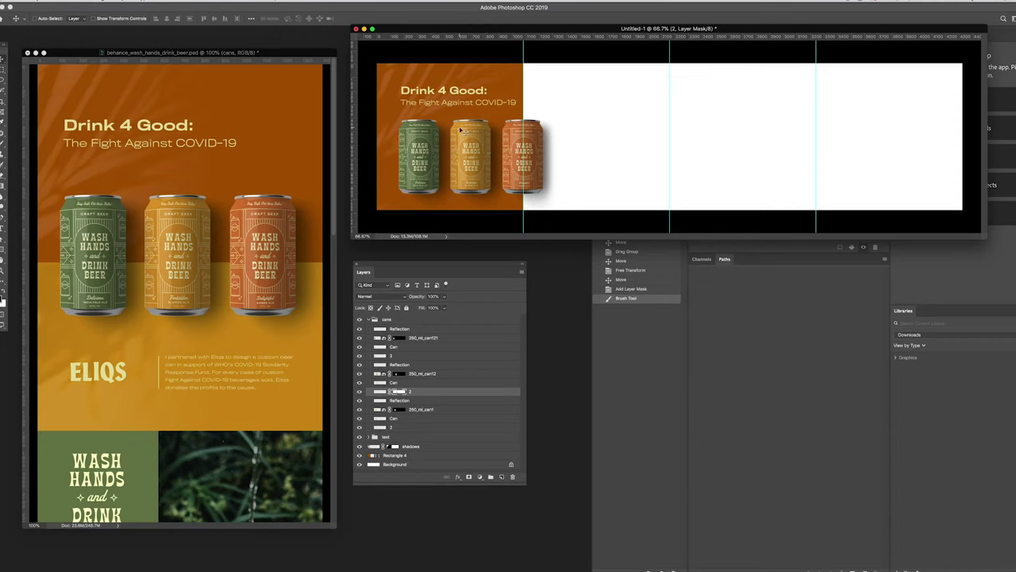
# - Duplicate the orange rectangle, recolour it with the poster's green, and fit it to square two
pyautogui.moveTo(484, 208); pyautogui.dragTo(630, 203)
pyautogui.doubleClick(374, 455)
pyautogui.click(158, 439)
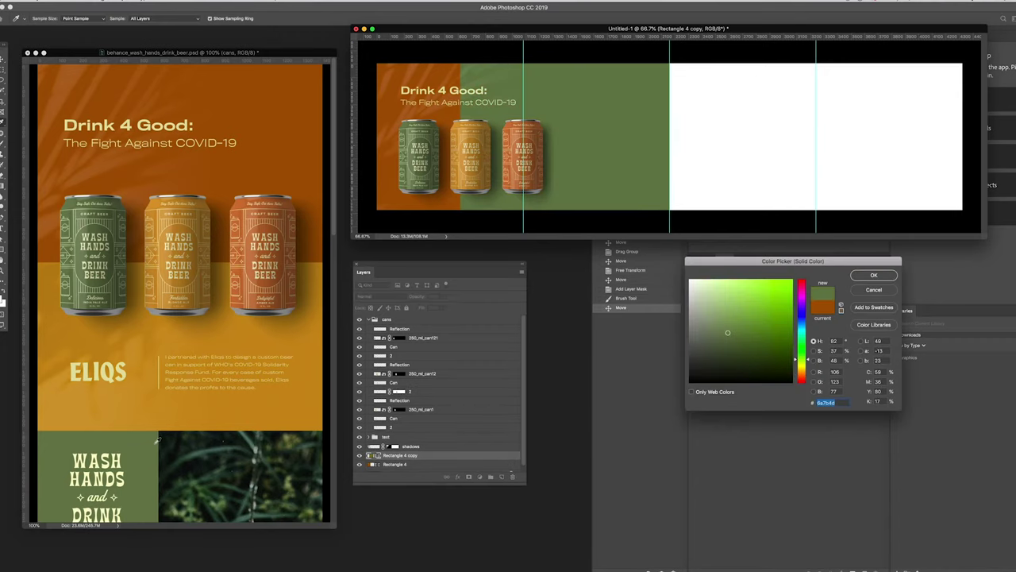
pyautogui.click(873, 275)
pyautogui.moveTo(609, 180)
pyautogui.mouseDown()
pyautogui.moveTo(672, 179)
pyautogui.moveTo(675, 141)
pyautogui.mouseUp()
pyautogui.press('Return')
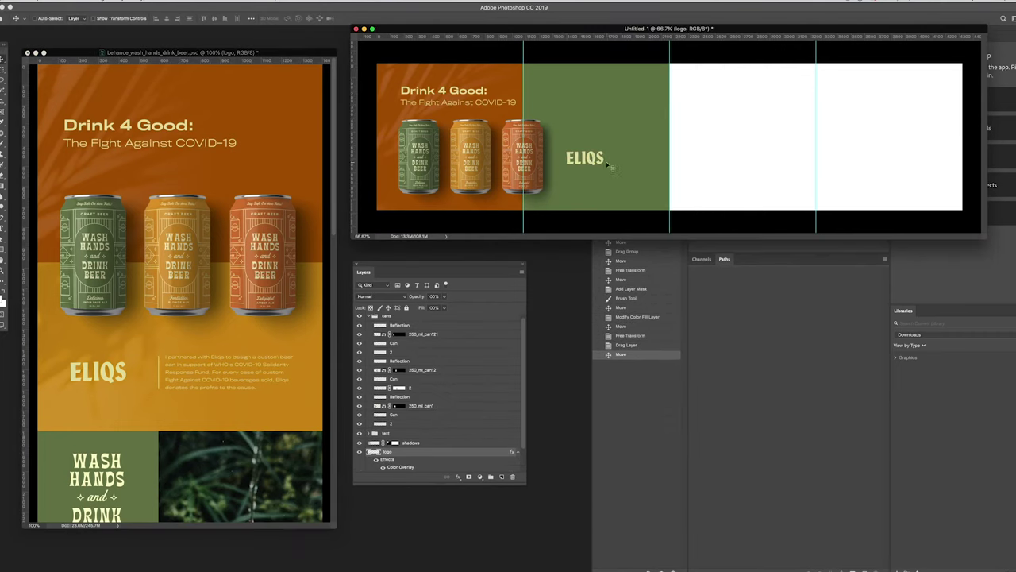
# - Copy the poster's paragraph text layer into the strip, accepting the profile conversion
pyautogui.rightClick(235, 361)
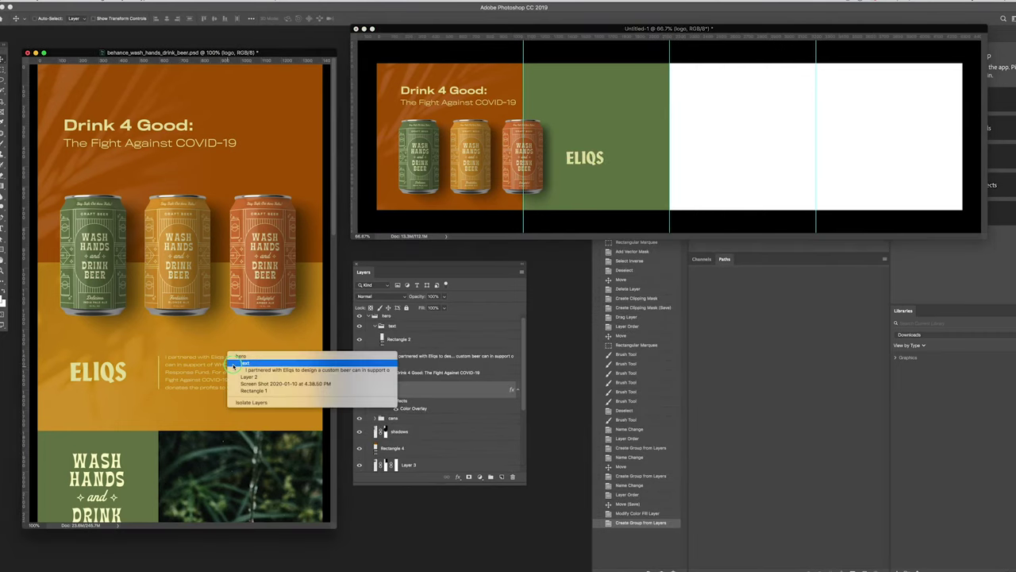
pyautogui.click(235, 363)
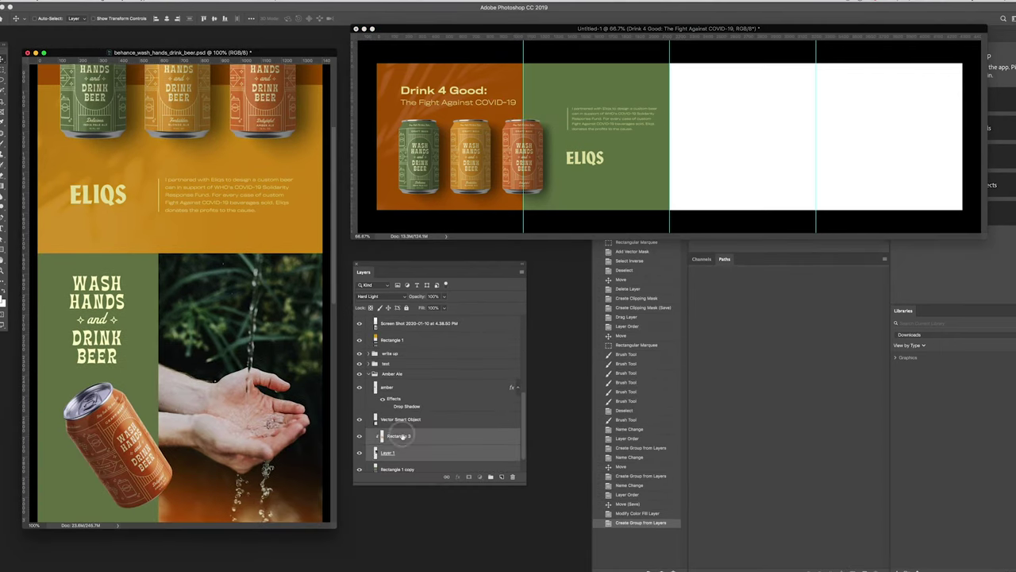
pyautogui.press('Return')
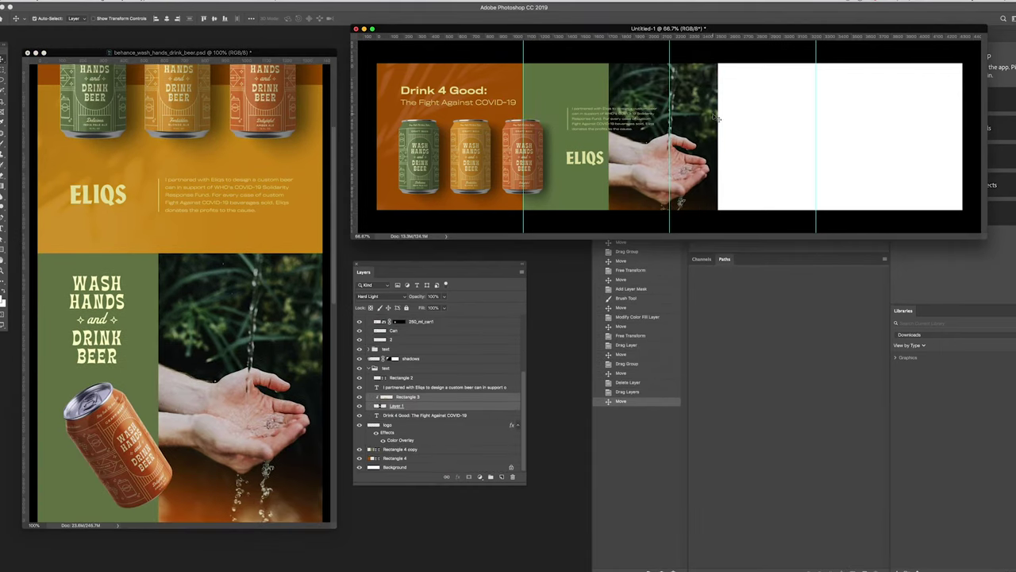
# - Shrink the hands photo and move the ELIQS logo to the top of the green square
pyautogui.moveTo(720, 63)
pyautogui.mouseDown()
pyautogui.moveTo(677, 129)
pyautogui.moveTo(691, 79)
pyautogui.moveTo(693, 106)
pyautogui.mouseUp()
pyautogui.press('Return')
pyautogui.hotkey('ctrl', 't')
pyautogui.press('Return')
pyautogui.moveTo(581, 154)
pyautogui.mouseDown()
pyautogui.moveTo(581, 89)
pyautogui.moveTo(599, 123)
pyautogui.mouseUp()
# - Group the photo with its rectangle, raise it, and stack the text group above it
pyautogui.keyDown('shift'); pyautogui.click(651, 151); pyautogui.keyUp('shift')
pyautogui.hotkey('ctrl', 'g')
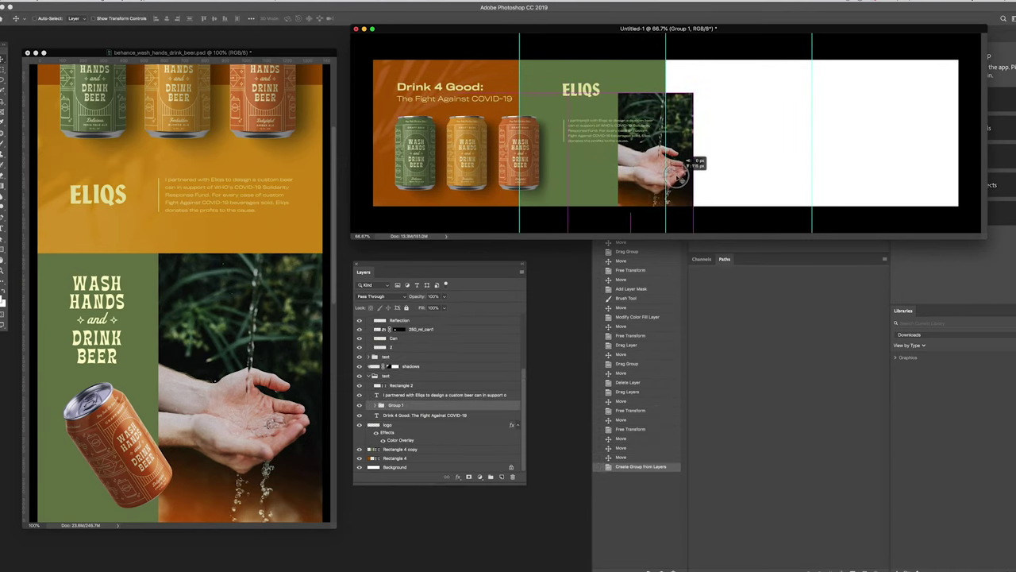
pyautogui.moveTo(677, 185); pyautogui.dragTo(677, 161)
pyautogui.hotkey('ctrl', '[')
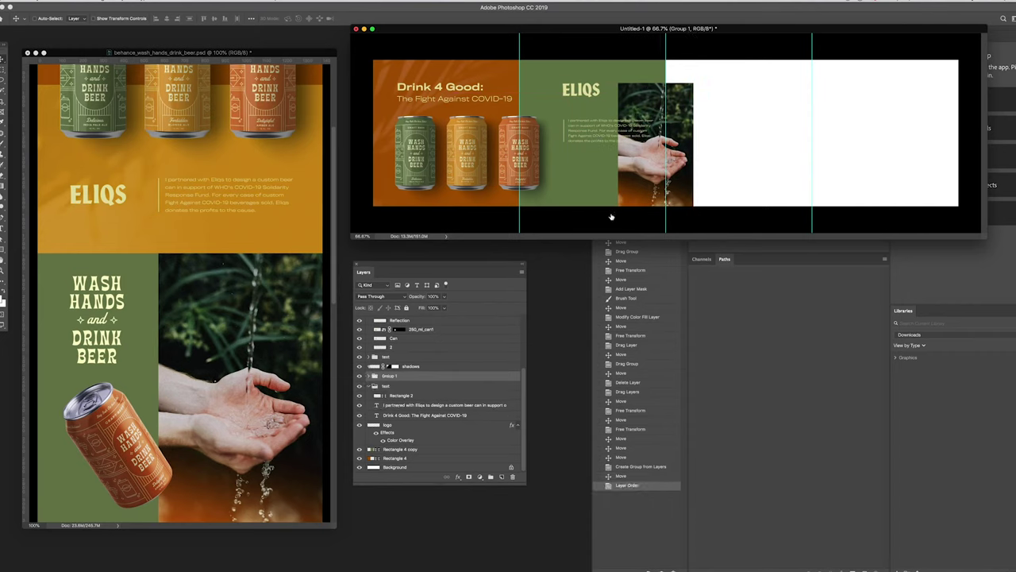
pyautogui.click(386, 414)
pyautogui.hotkey('ctrl', ']')
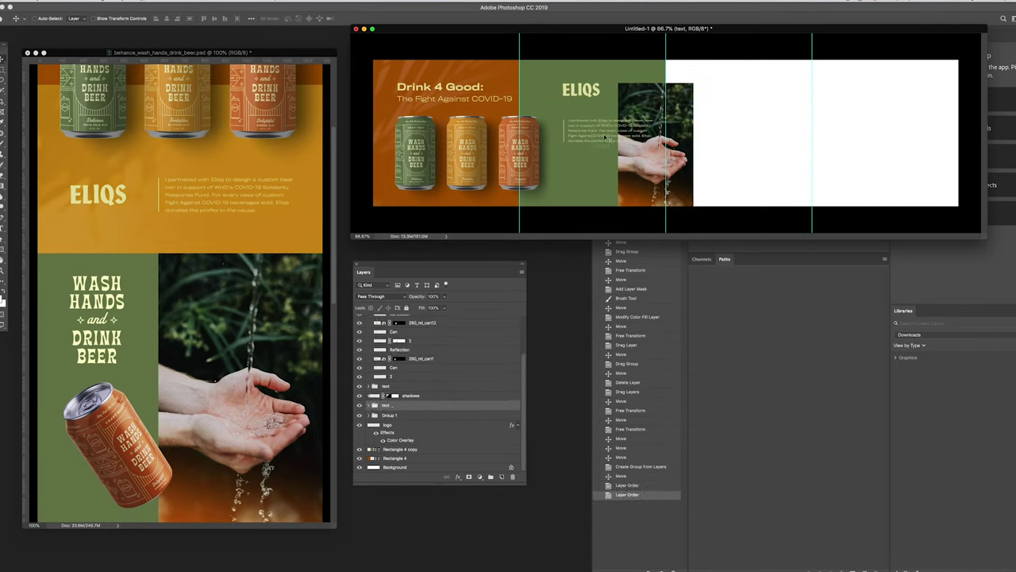
pyautogui.moveTo(605, 137)
pyautogui.mouseDown()
pyautogui.moveTo(605, 117)
pyautogui.moveTo(582, 139)
pyautogui.mouseUp()
# - Alt-drag a copy of the green block into the third panel
pyautogui.click(607, 178)
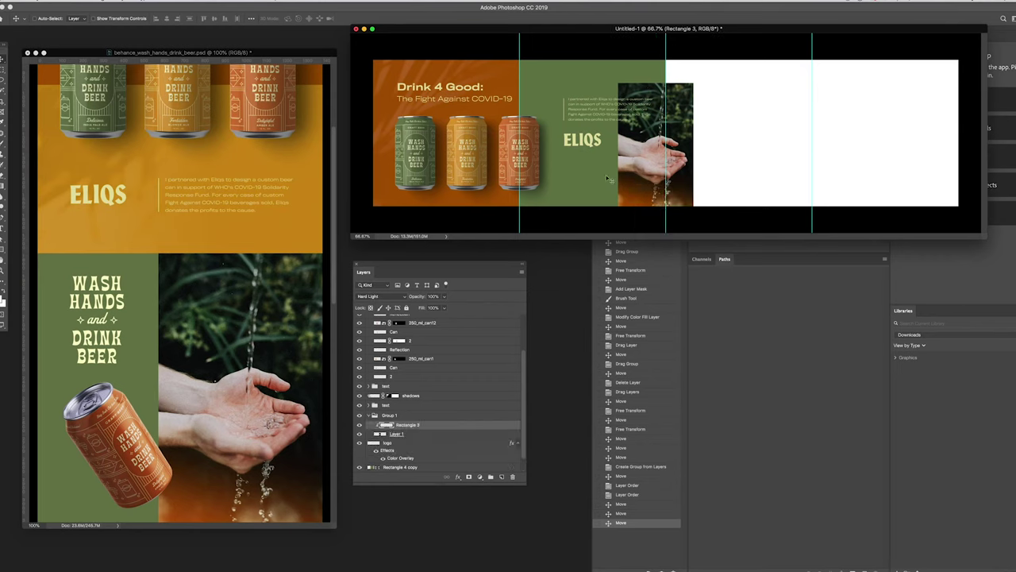
pyautogui.keyDown('alt'); pyautogui.moveTo(586, 184); pyautogui.dragTo(732, 185); pyautogui.keyUp('alt')
pyautogui.doubleClick(378, 467)
# - Make the copied block yellow and add the WASH HANDS DRINK BEER logo and tilted orange can
pyautogui.click(873, 275)
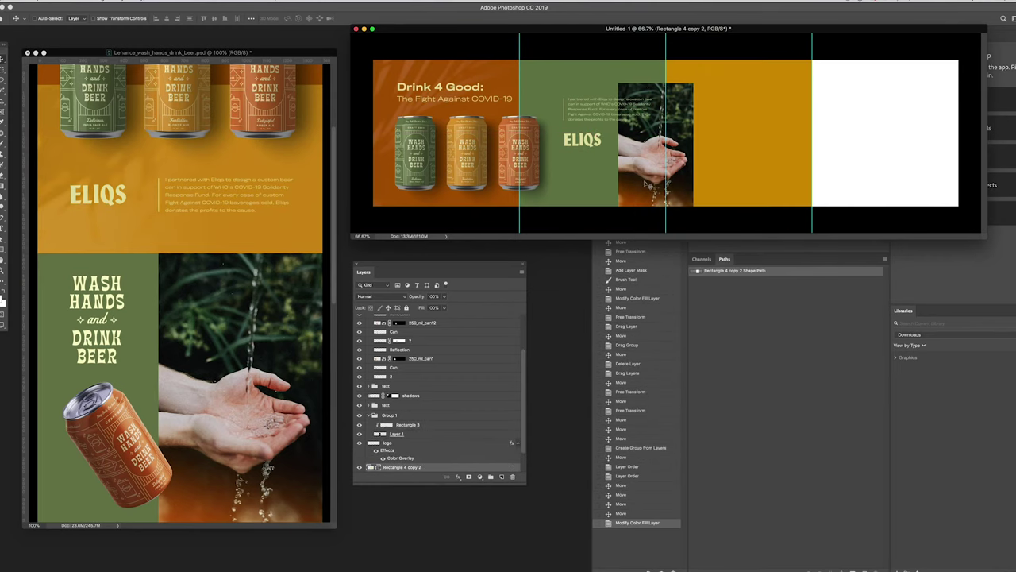
pyautogui.moveTo(97, 317)
pyautogui.mouseDown()
pyautogui.moveTo(747, 112)
pyautogui.moveTo(763, 114)
pyautogui.moveTo(764, 133)
pyautogui.mouseUp()
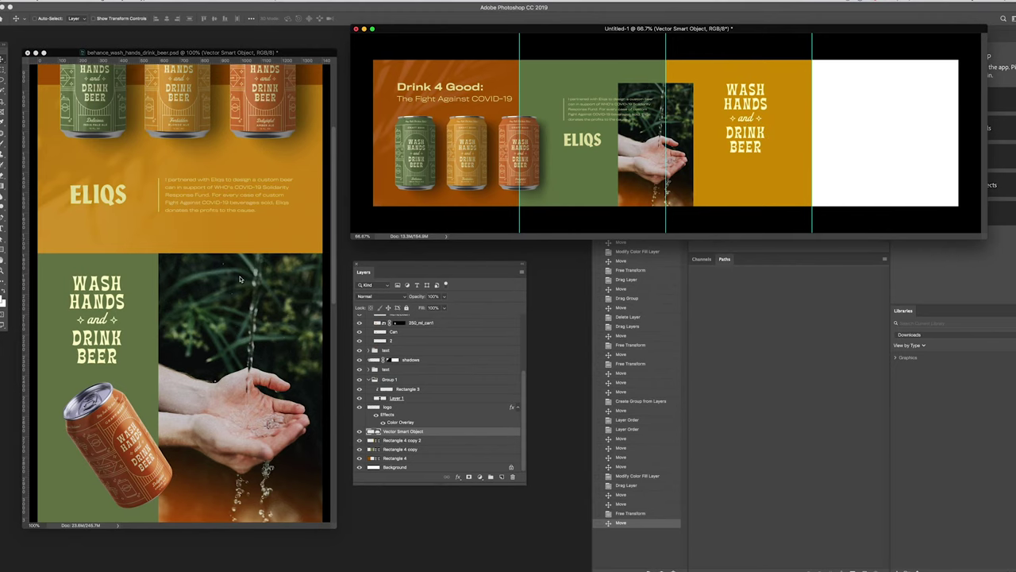
pyautogui.moveTo(119, 437)
pyautogui.mouseDown()
pyautogui.moveTo(750, 111)
pyautogui.moveTo(836, 159)
pyautogui.mouseUp()
pyautogui.click(577, 308)
# - Add a hand icon under the ELIQS logo and resize it
pyautogui.scroll(-5, 179, 290)
pyautogui.moveTo(93, 366)
pyautogui.mouseDown()
pyautogui.moveTo(777, 178)
pyautogui.moveTo(578, 170)
pyautogui.moveTo(591, 186)
pyautogui.mouseUp()
pyautogui.click(582, 308)
pyautogui.hotkey('ctrl', 't')
pyautogui.press('Return')
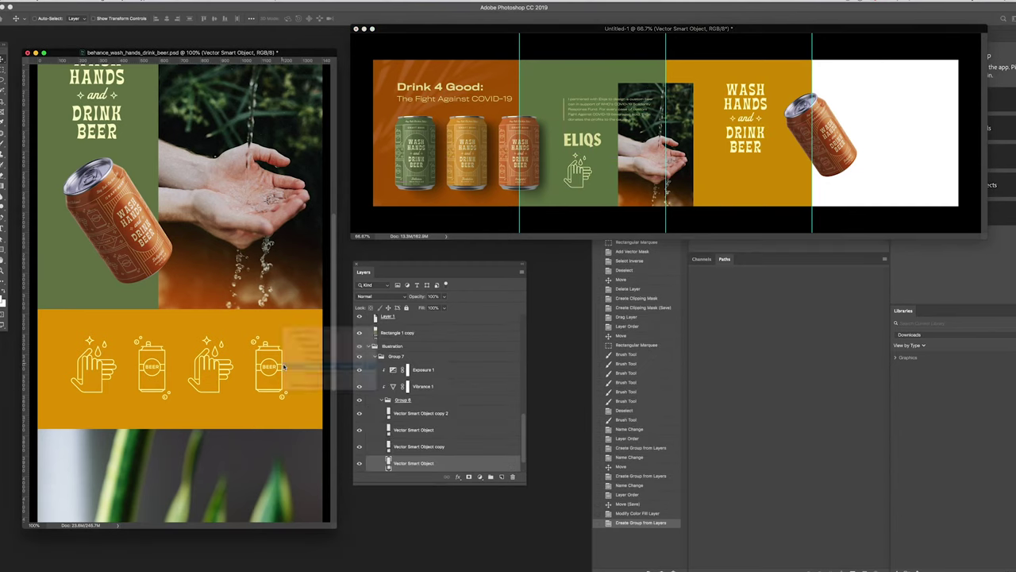
# - Add a can icon and place it under the yellow panel's logo
pyautogui.moveTo(268, 365); pyautogui.dragTo(754, 139)
pyautogui.click(585, 306)
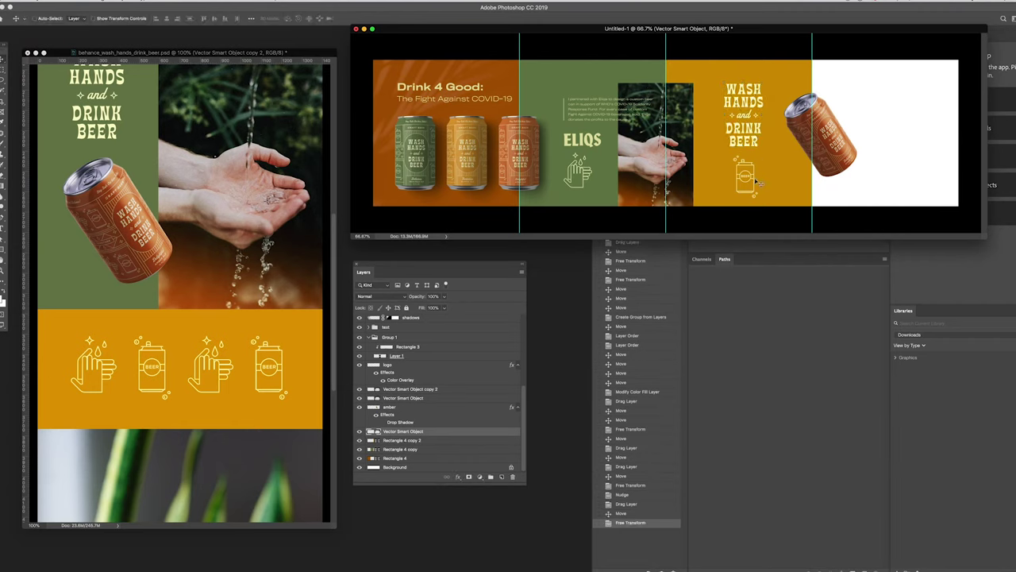
pyautogui.moveTo(745, 176)
pyautogui.mouseDown()
pyautogui.moveTo(594, 163)
pyautogui.moveTo(745, 171)
pyautogui.moveTo(840, 160)
pyautogui.mouseUp()
# - Place and scale the hand-held beer can photo to fill the fourth panel
pyautogui.scroll(-10, 180, 293)
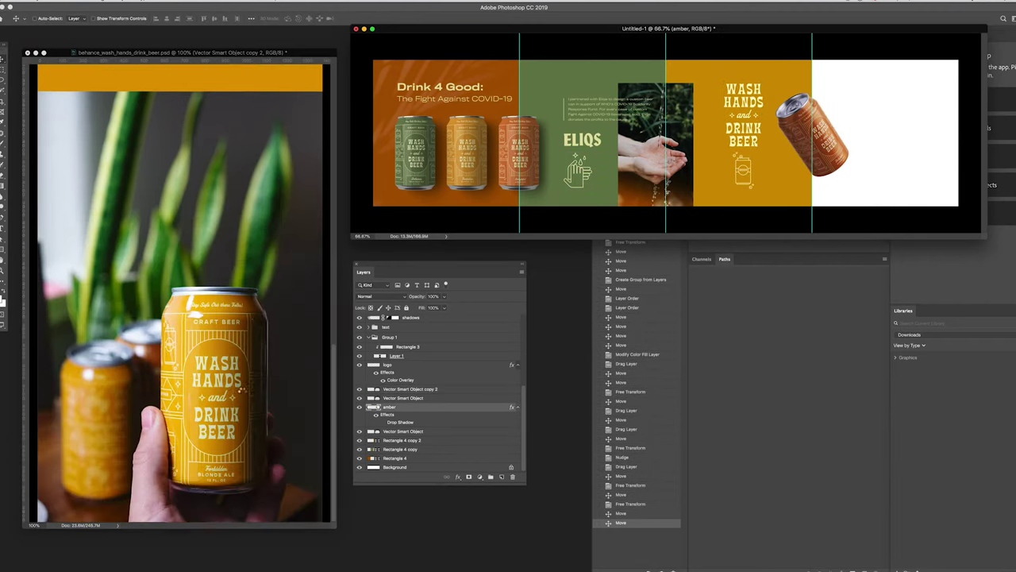
pyautogui.moveTo(214, 357); pyautogui.dragTo(866, 184)
pyautogui.press('Return')
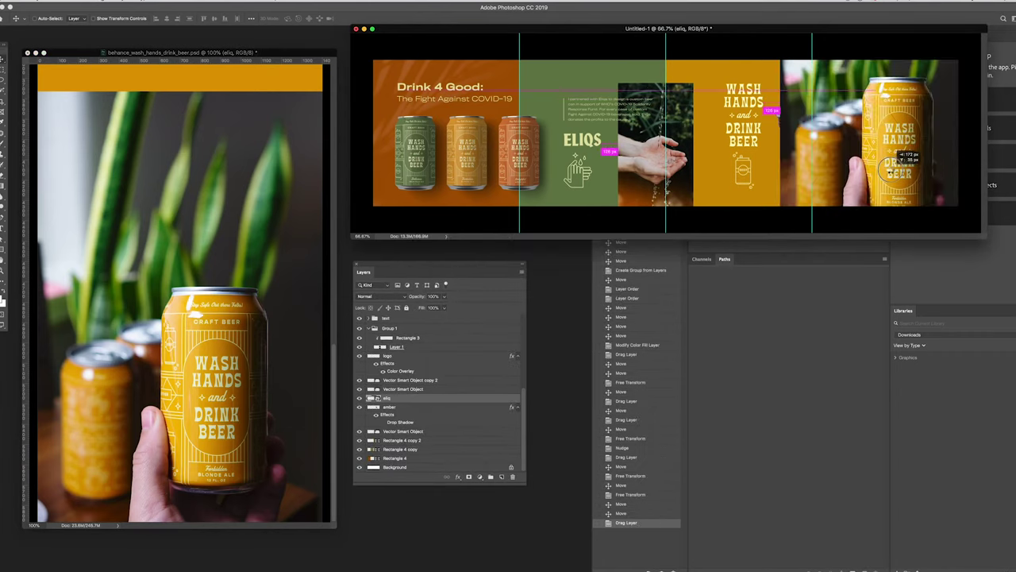
pyautogui.hotkey('ctrl', 't')
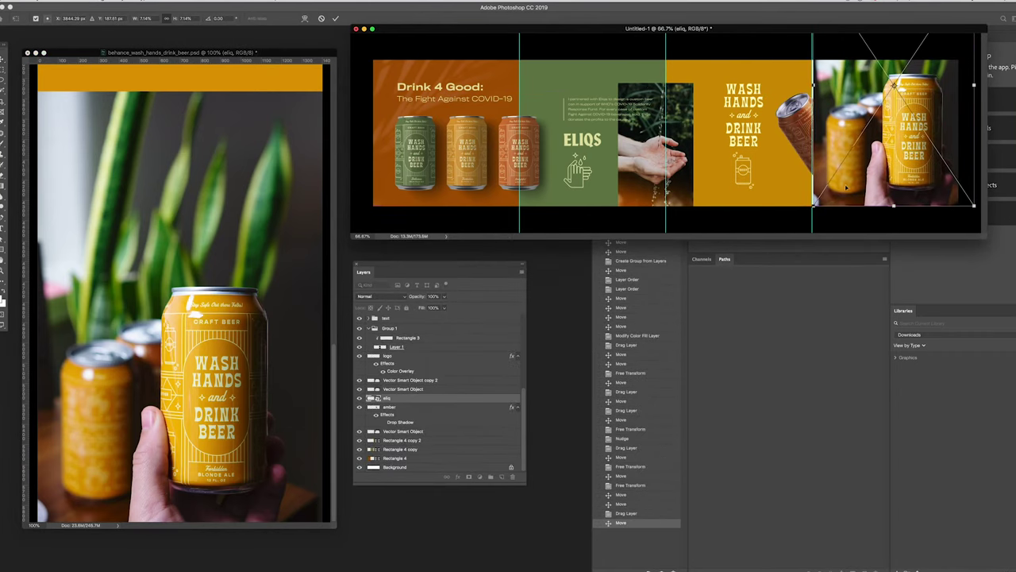
pyautogui.hotkey('ctrl', '-')
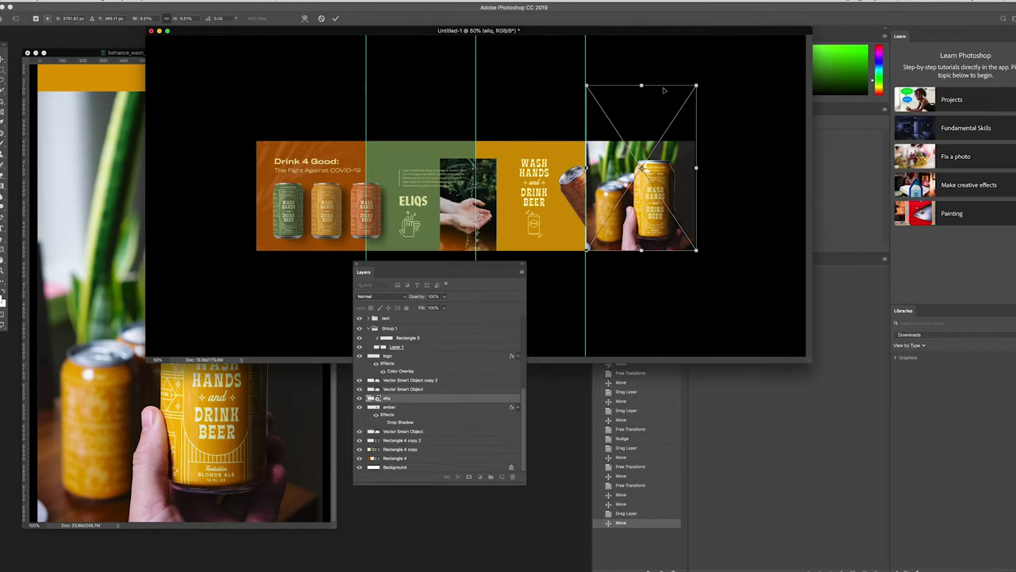
pyautogui.moveTo(586, 69); pyautogui.dragTo(579, 69)
pyautogui.press('Return')
# - Raise the amber can layer above the photo and nudge the can icon and text left
pyautogui.moveTo(389, 406); pyautogui.dragTo(389, 343)
pyautogui.hotkey('ctrl', '+')
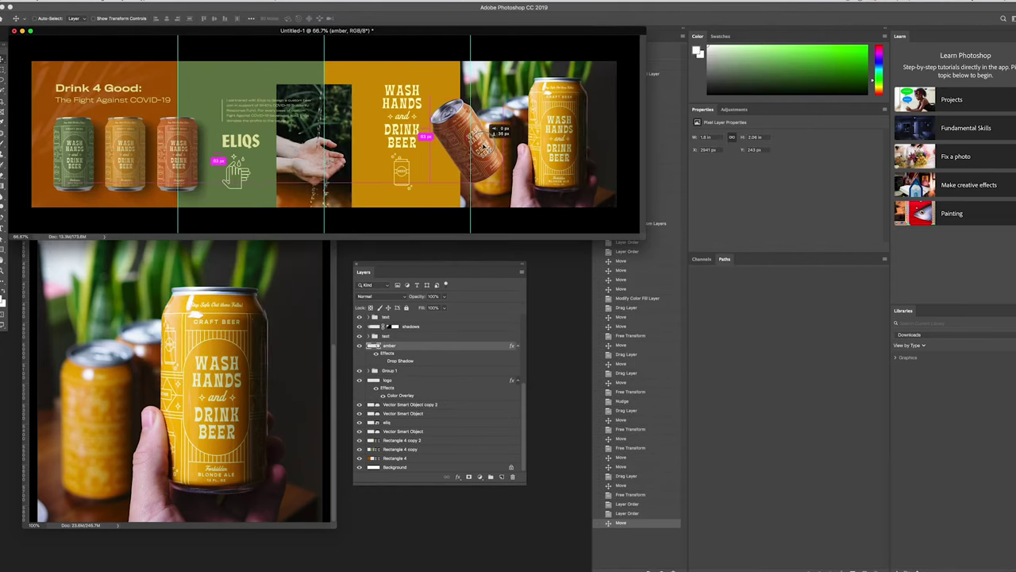
pyautogui.moveTo(421, 170); pyautogui.dragTo(408, 170)
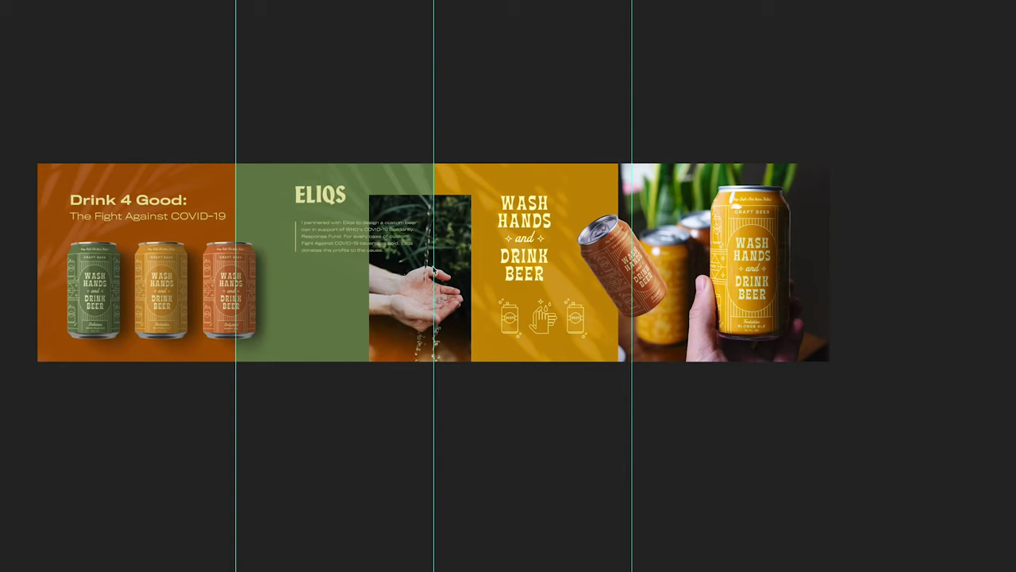
pyautogui.hscroll(3, 435, 268)
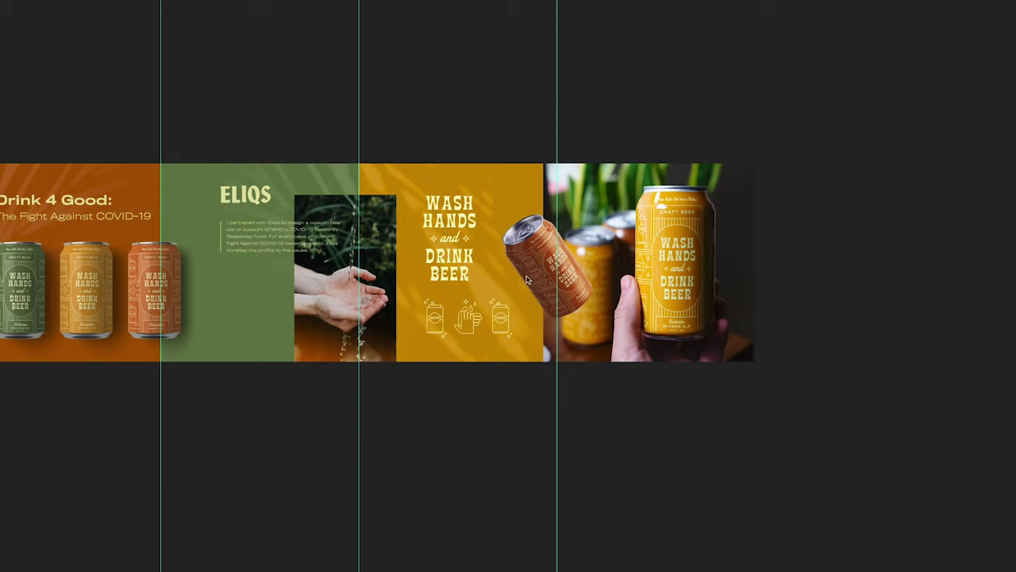
pyautogui.hscroll(2, 524, 279)
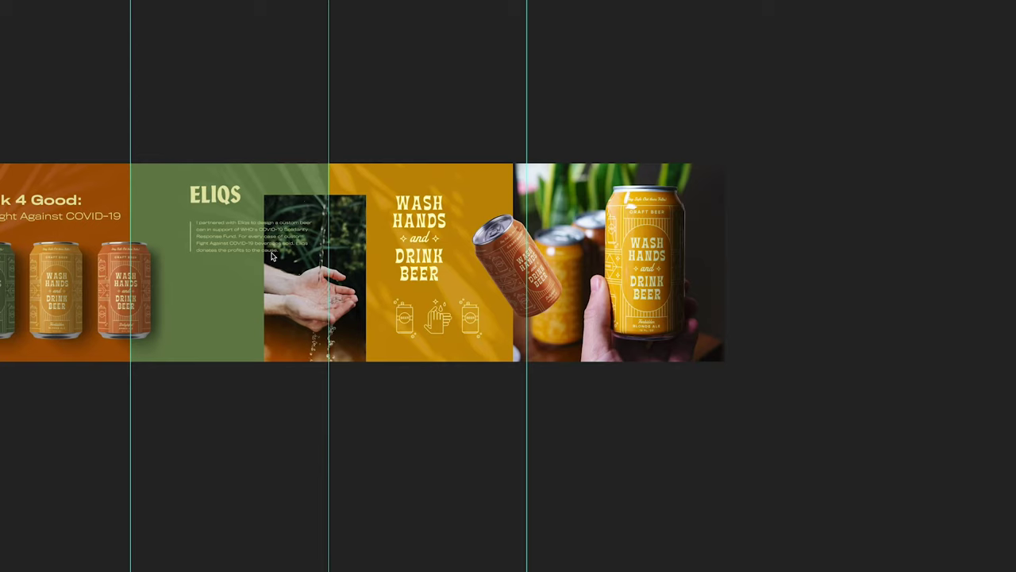
pyautogui.hscroll(-2, 270, 255)
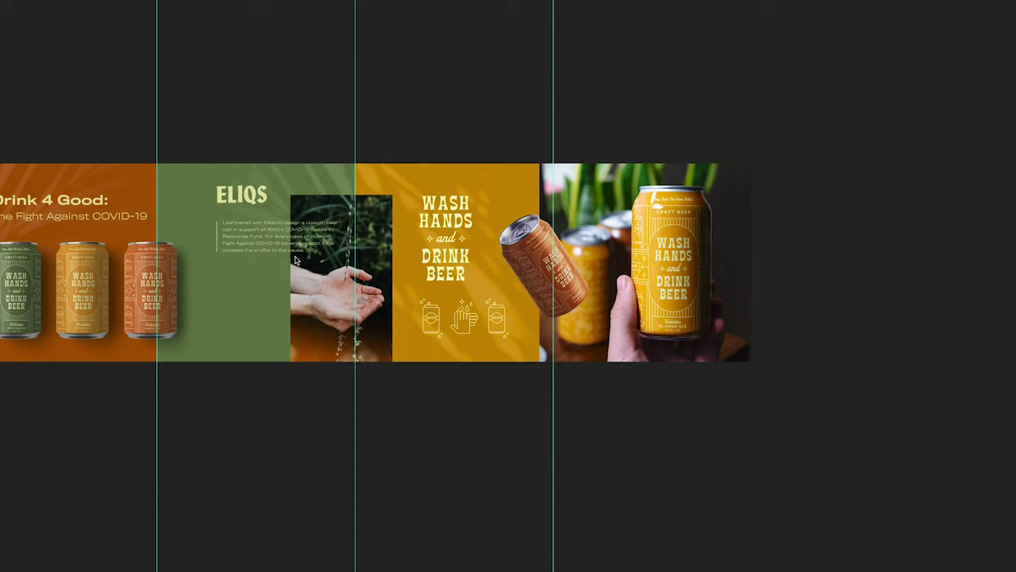
pyautogui.hscroll(-3, 297, 258)
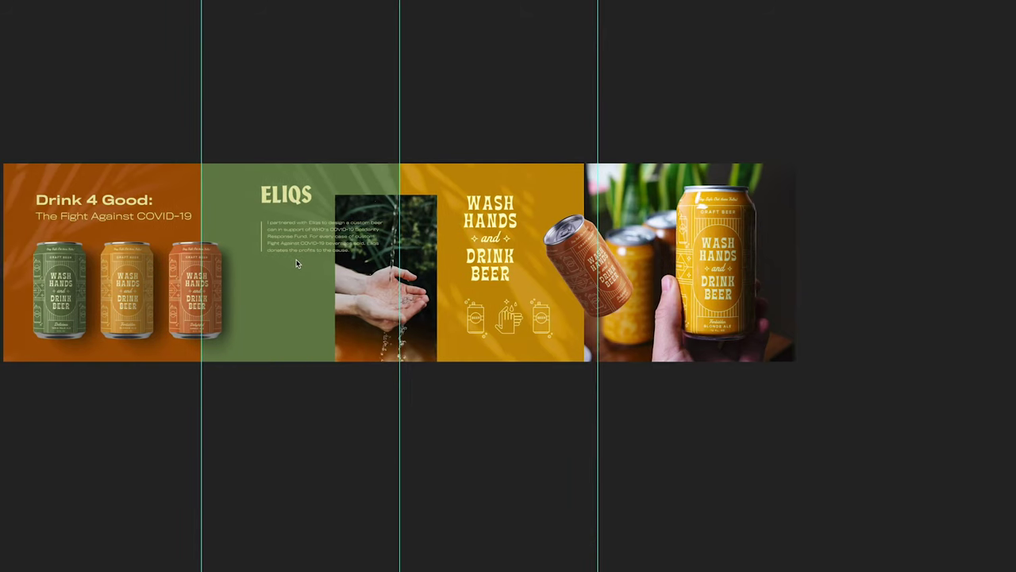
pyautogui.press('F7')
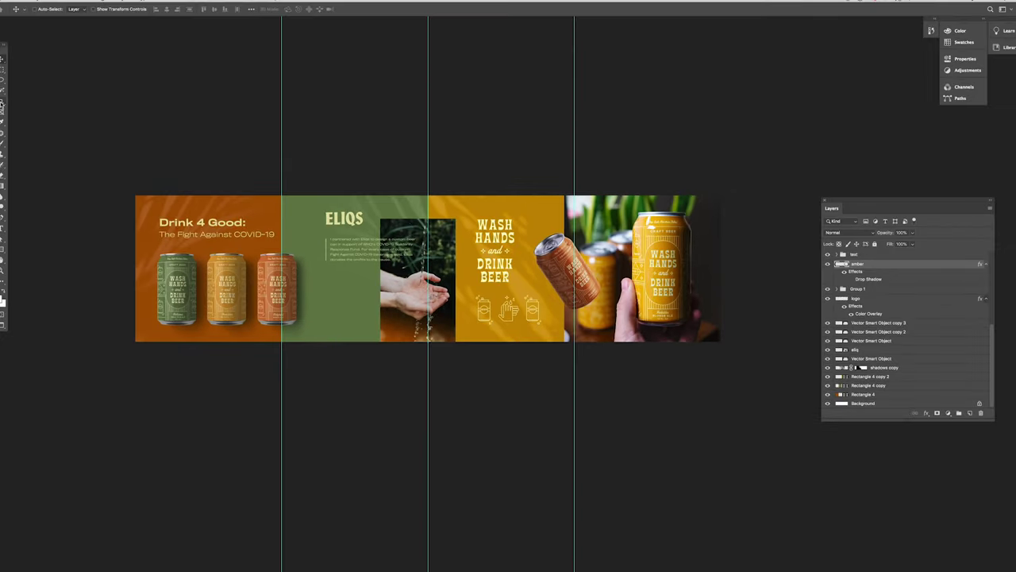
# - Crop the banner down to its first square panel at the first guide
pyautogui.press('c')
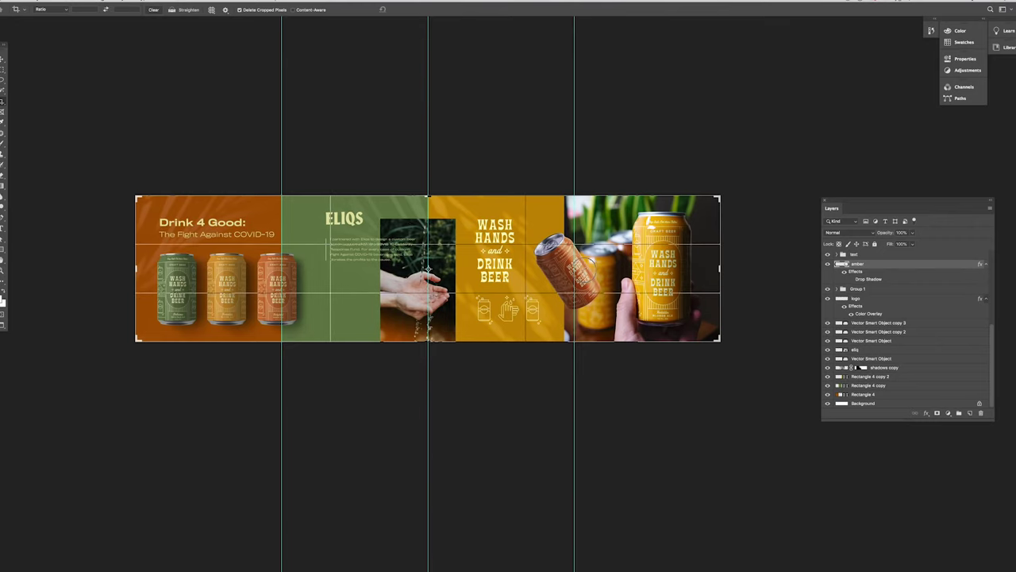
pyautogui.click(566, 270)
pyautogui.moveTo(564, 269); pyautogui.dragTo(503, 268)
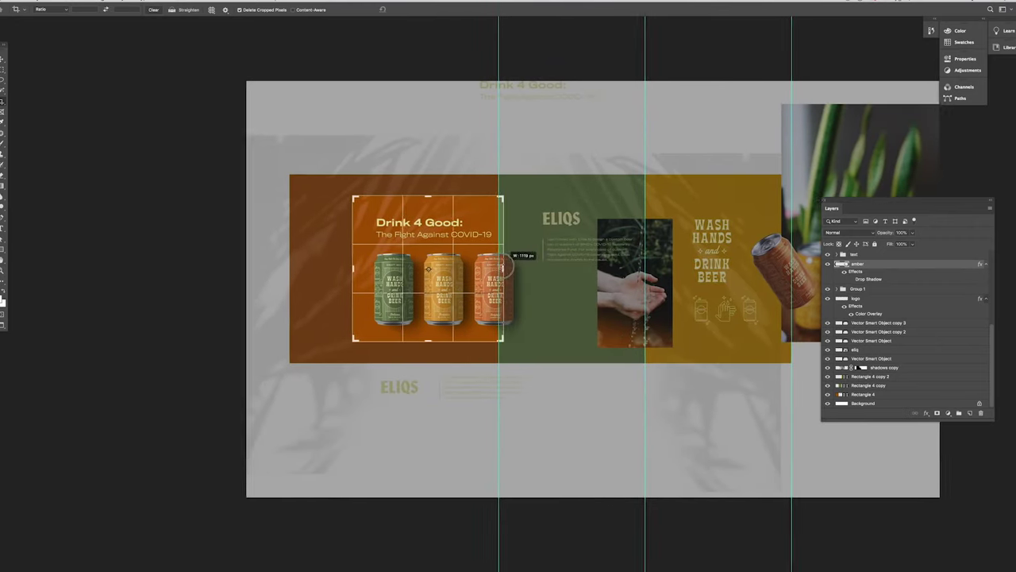
pyautogui.press('Return')
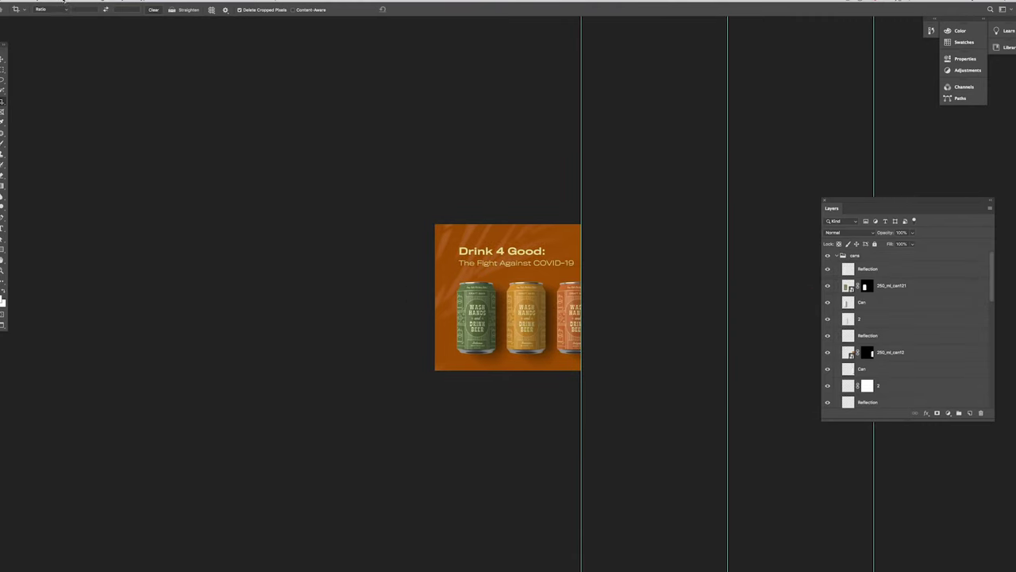
# - Export the square via Save for Web (Legacy) as a 1080×1080 PNG-24
pyautogui.click(67, 2)
pyautogui.click(182, 135)
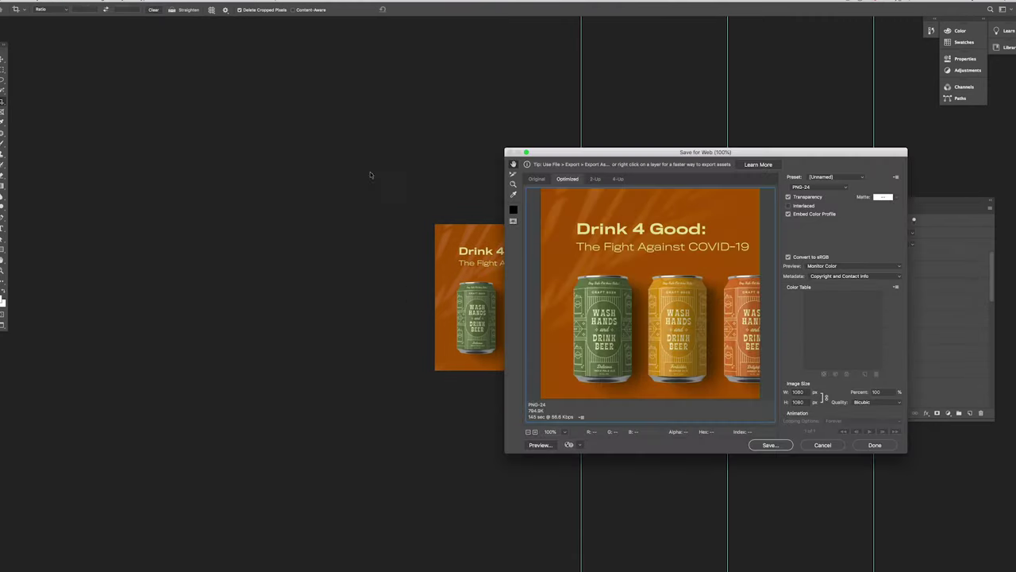
pyautogui.click(775, 447)
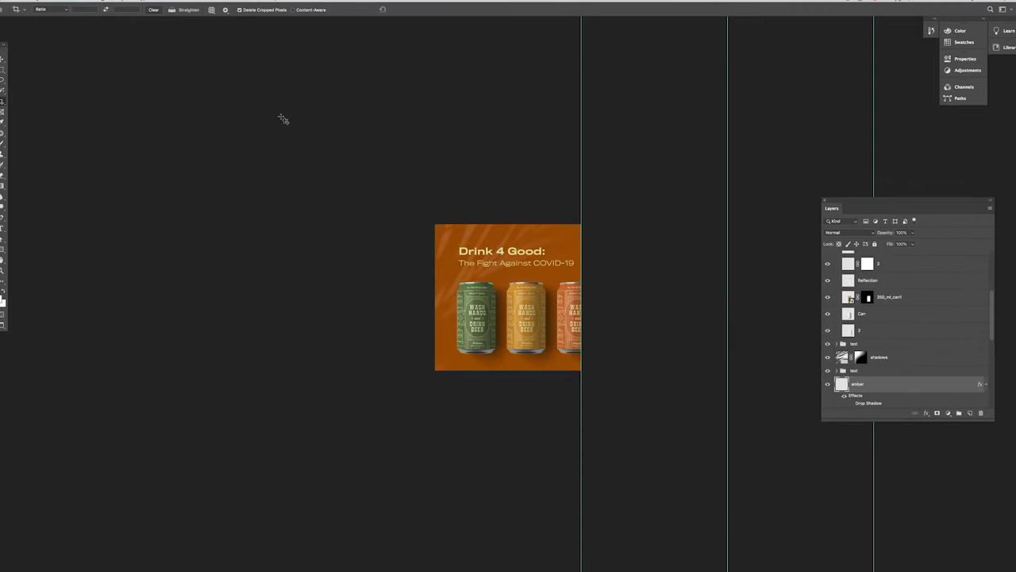
# - Undo the crop with Ctrl+Z to restore the four-panel banner canvas
pyautogui.hotkey('ctrl', 'z')
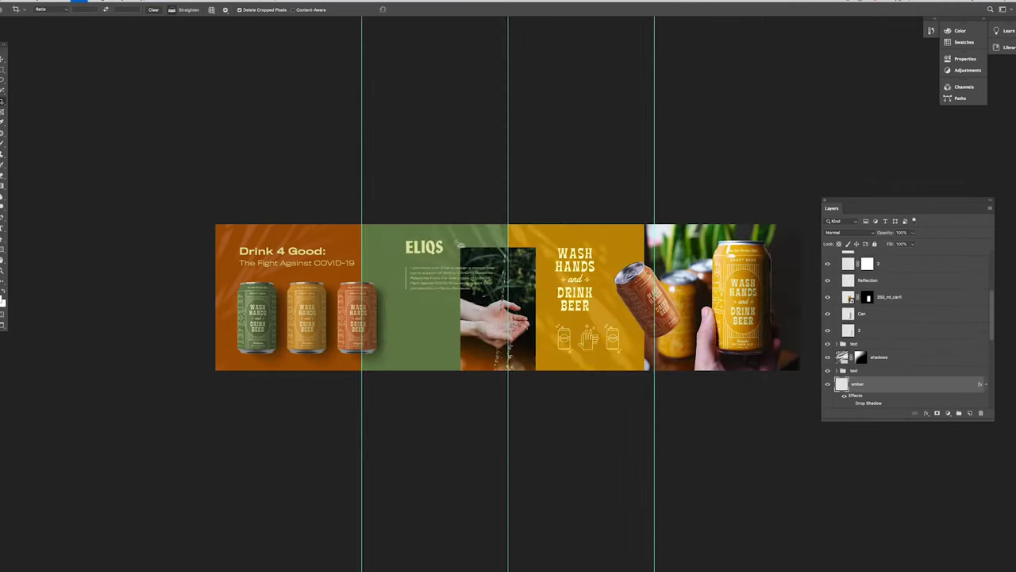